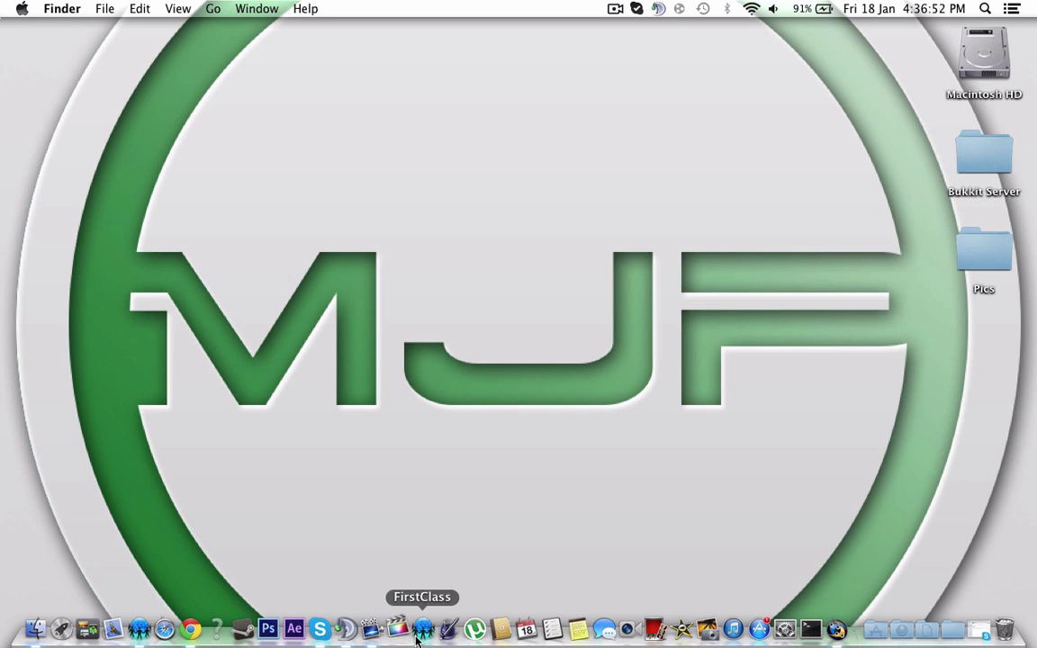
Launch Final Cut Pro and play the Intro project's MrJackPlays ink-splat title from the start.
left_click(398, 631)
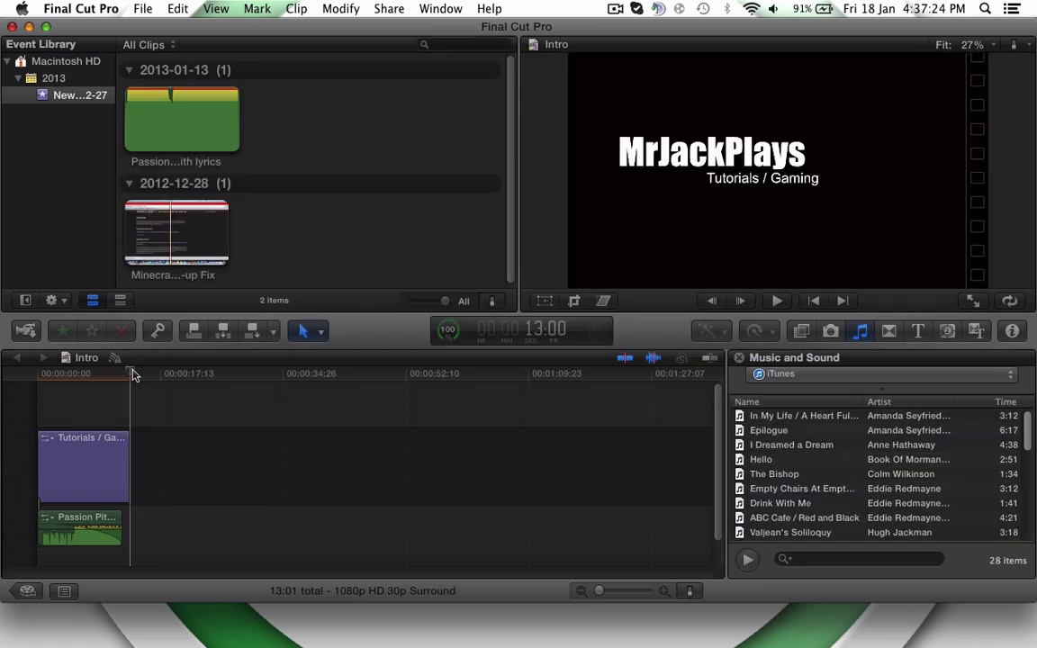
left_click_drag(132, 375, 20, 380)
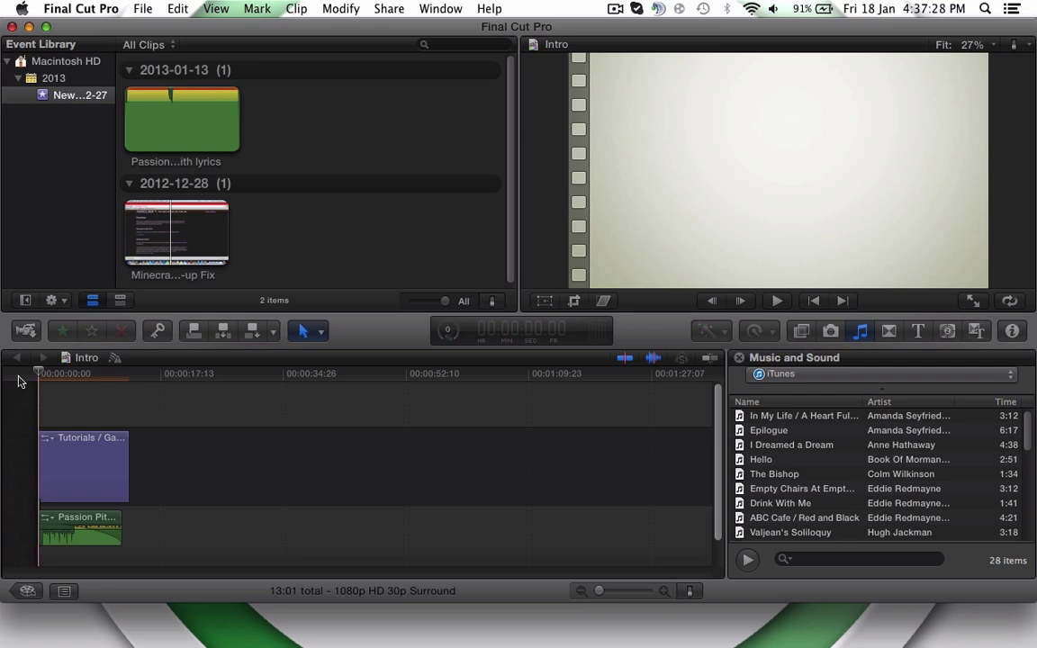
key("space")
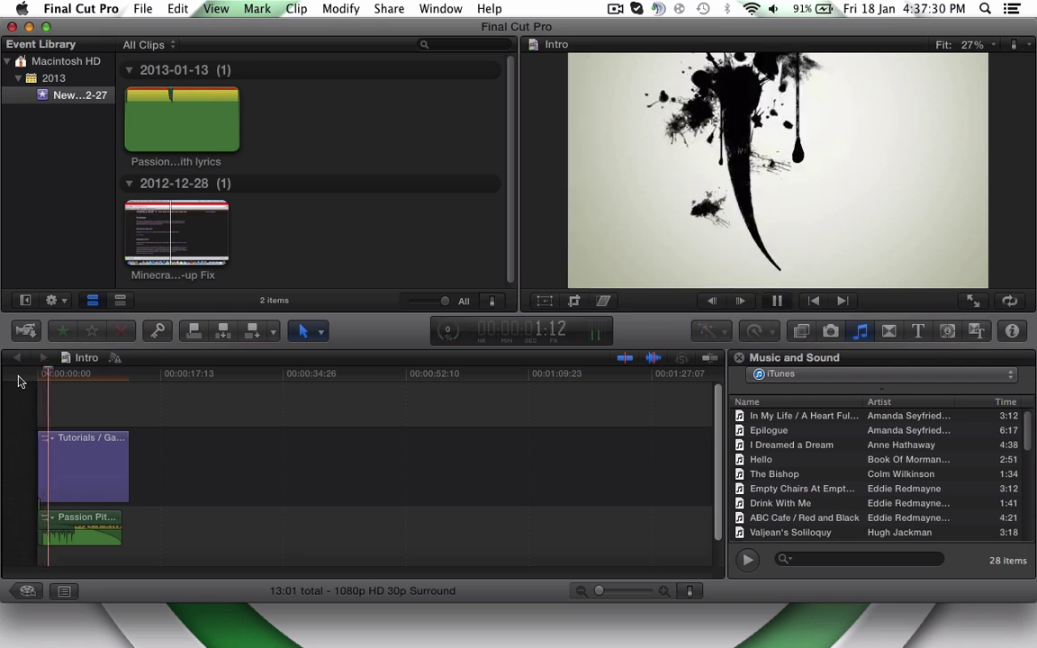
key("XF86AudioRaiseVolume")
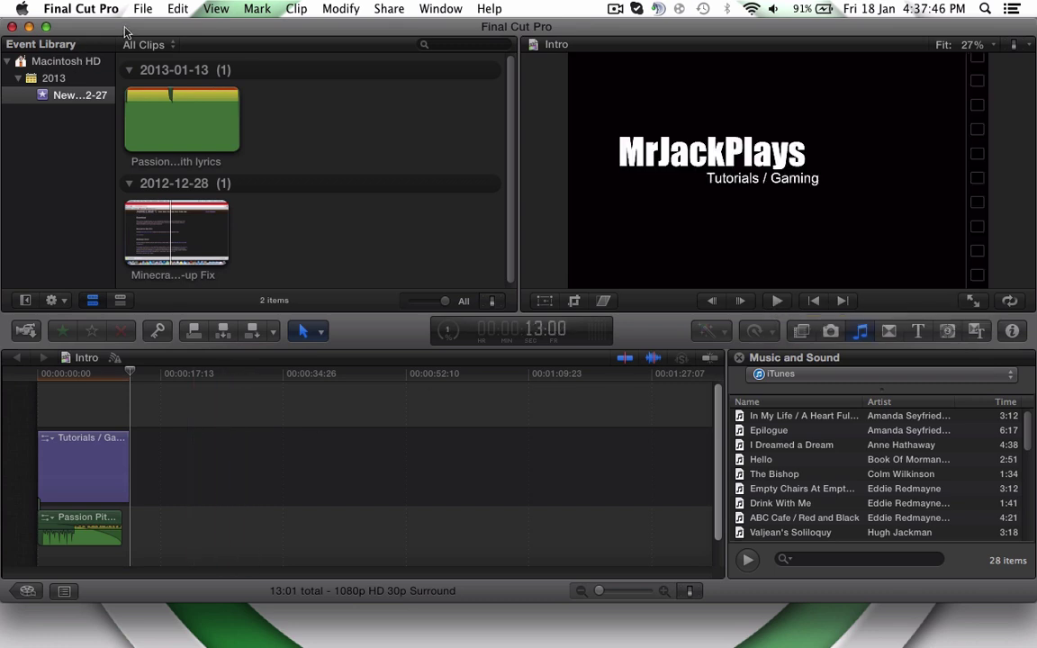
Create a project named 'Intro tutorial' at 1080p HD, 60p, with Surround audio.
left_click(27, 593)
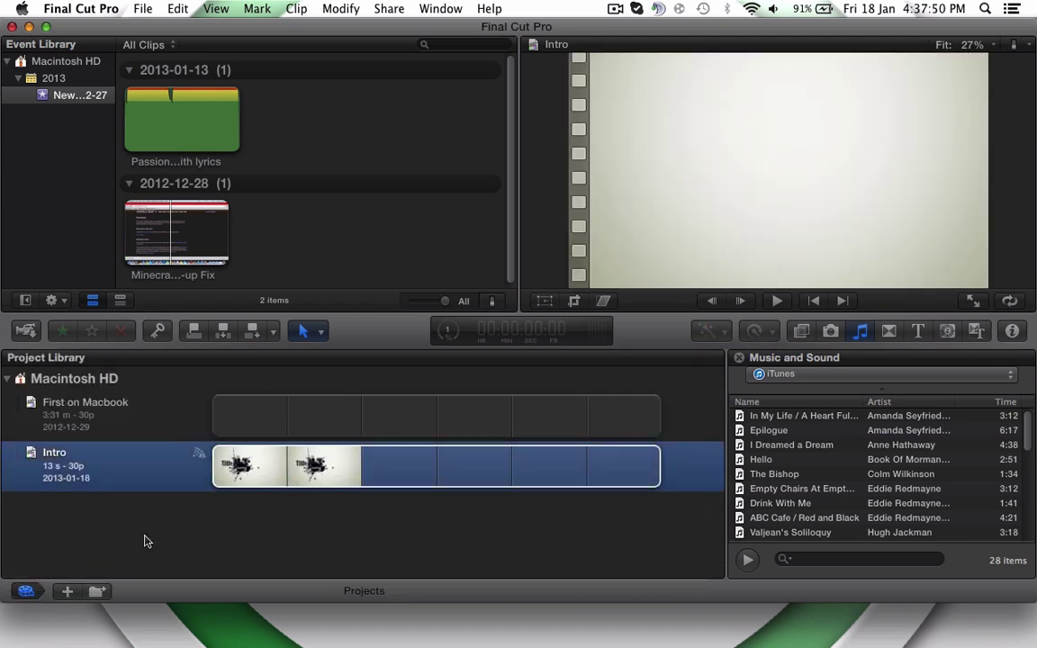
left_click(66, 595)
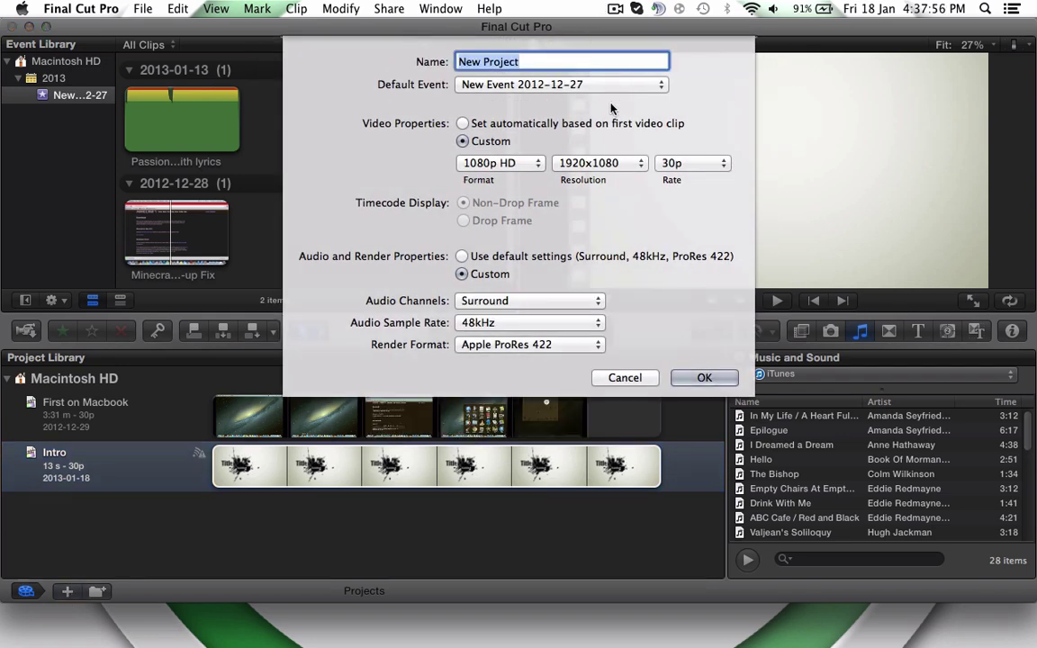
type("Intro")
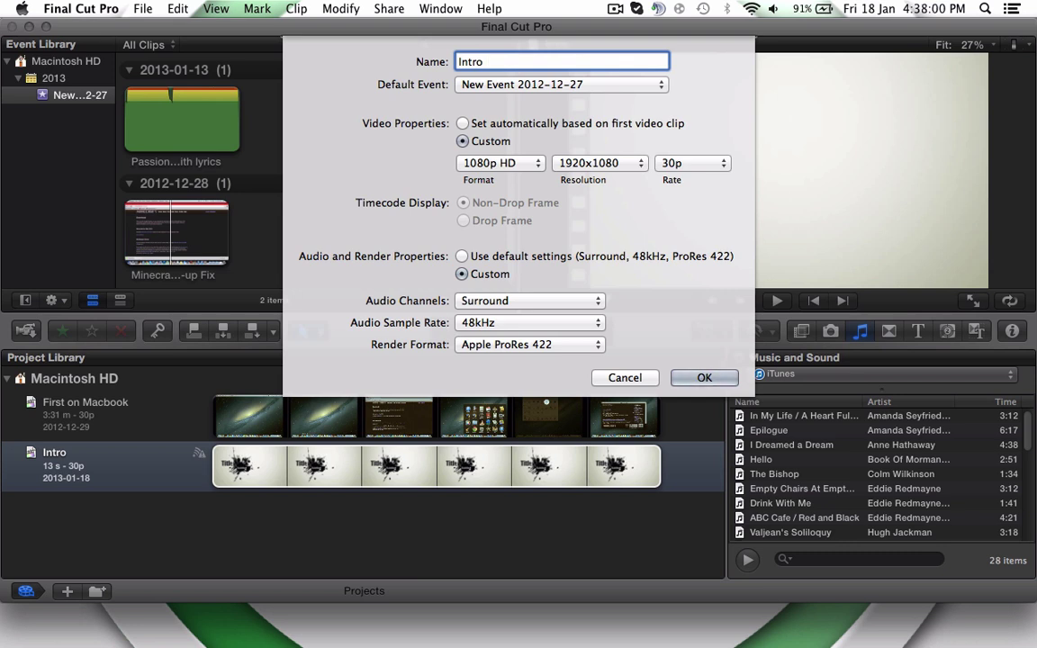
type(" tutorial")
left_click(690, 165)
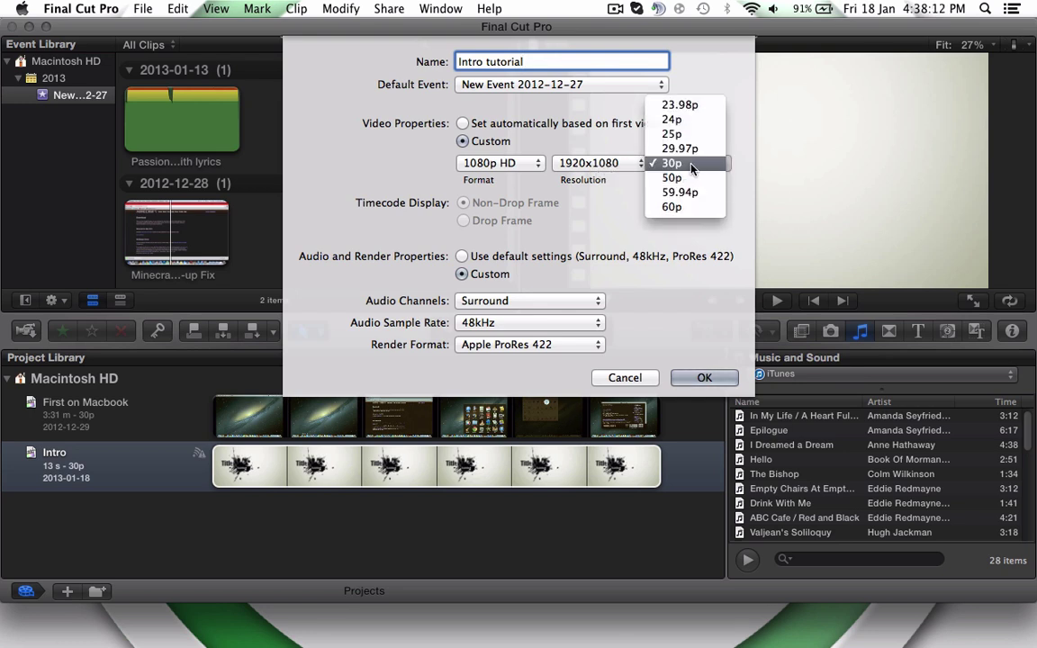
left_click(696, 210)
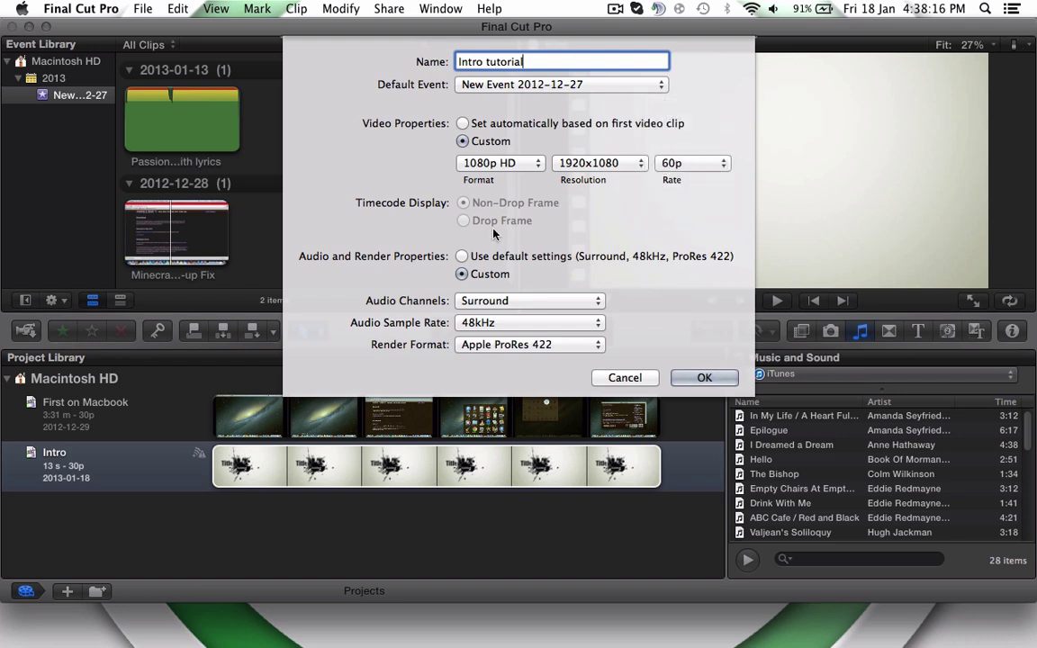
left_click(520, 302)
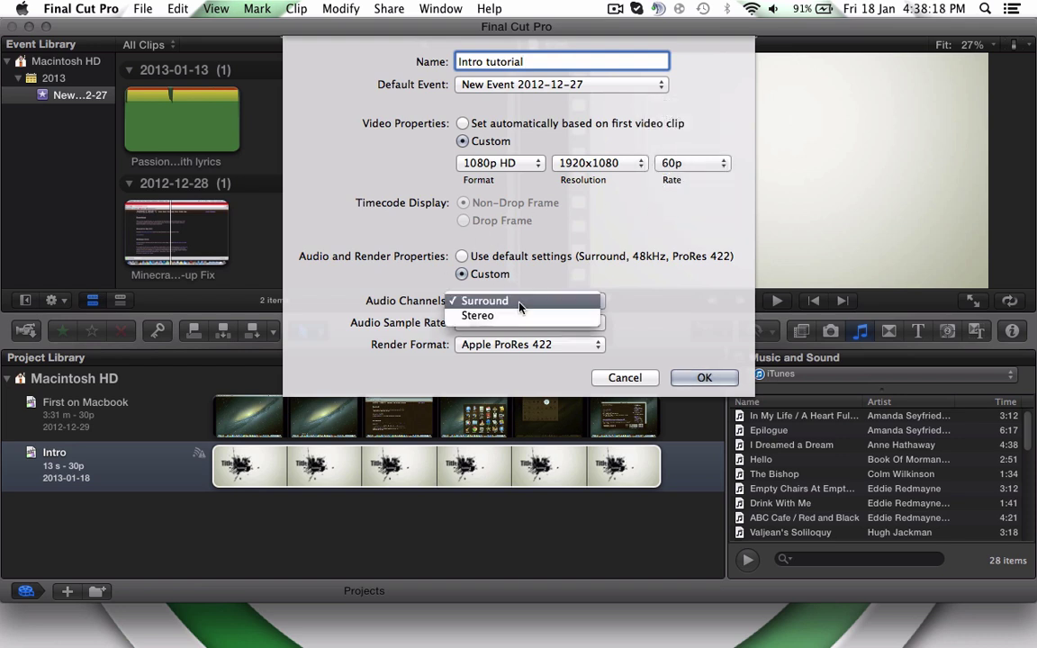
left_click(520, 302)
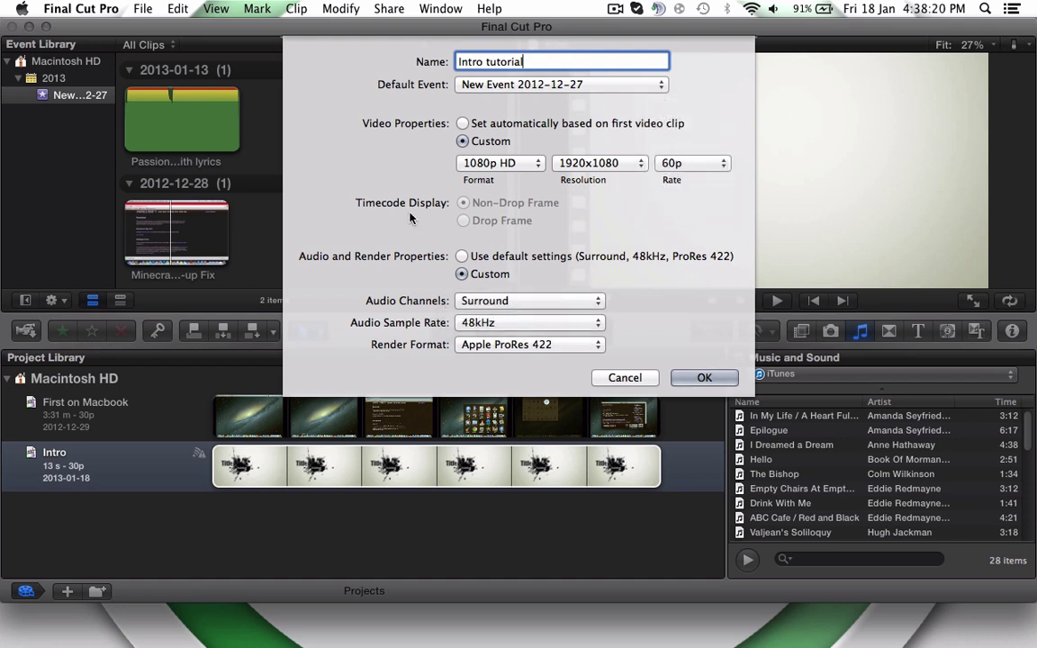
left_click(682, 382)
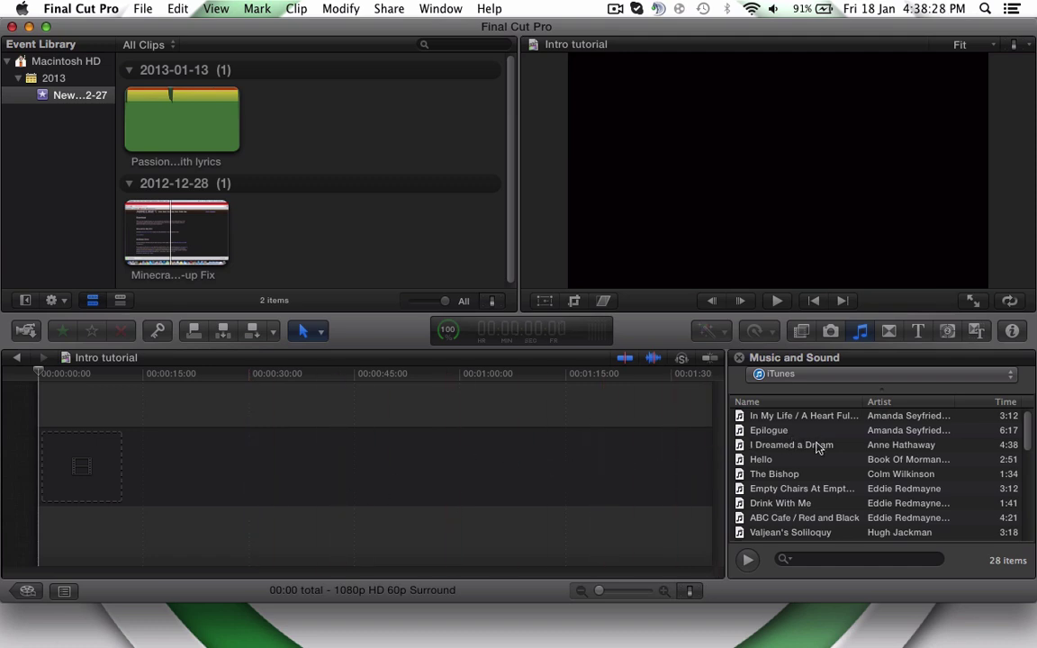
Scroll the iTunes music list and select the Passion Pit - Little Secrets track.
scroll(796, 441, "down", 1)
scroll(796, 442, "down", 10)
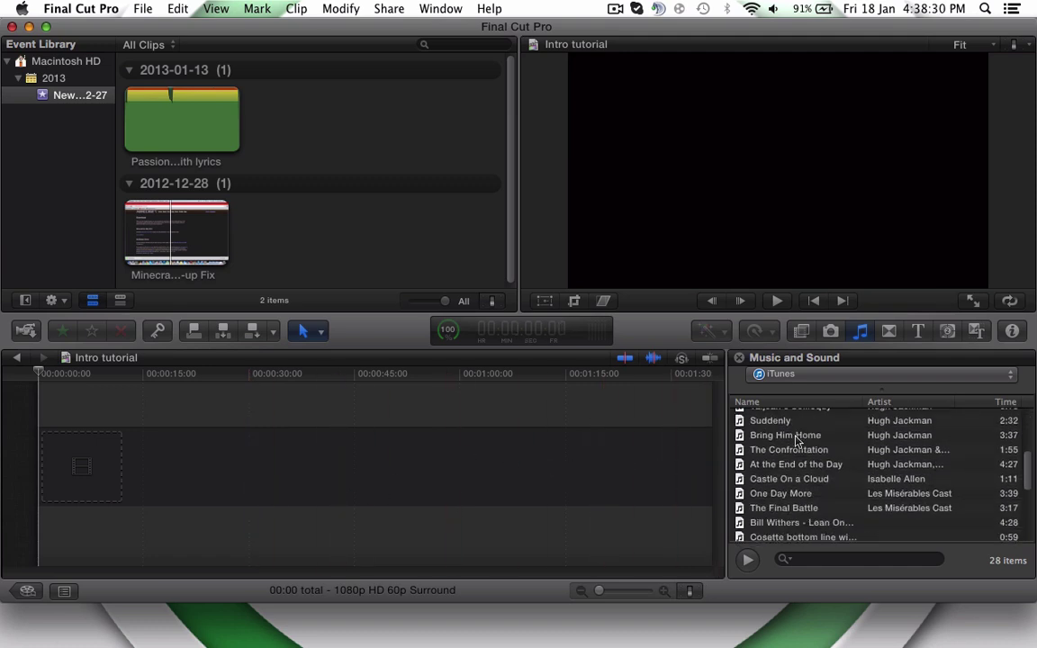
scroll(796, 442, "down", 2)
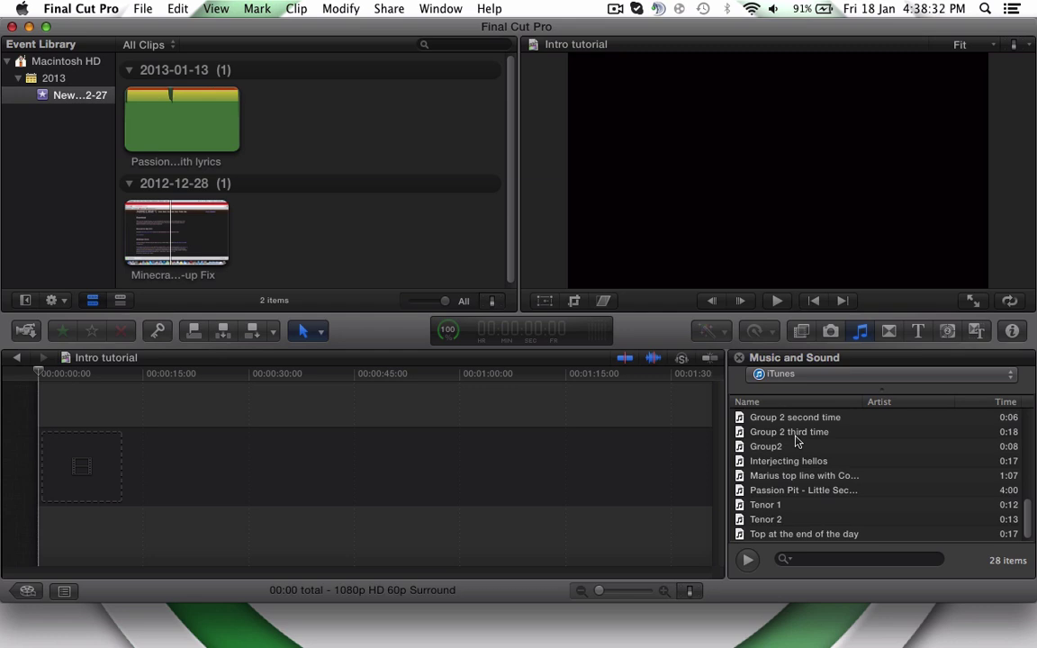
left_click(793, 491)
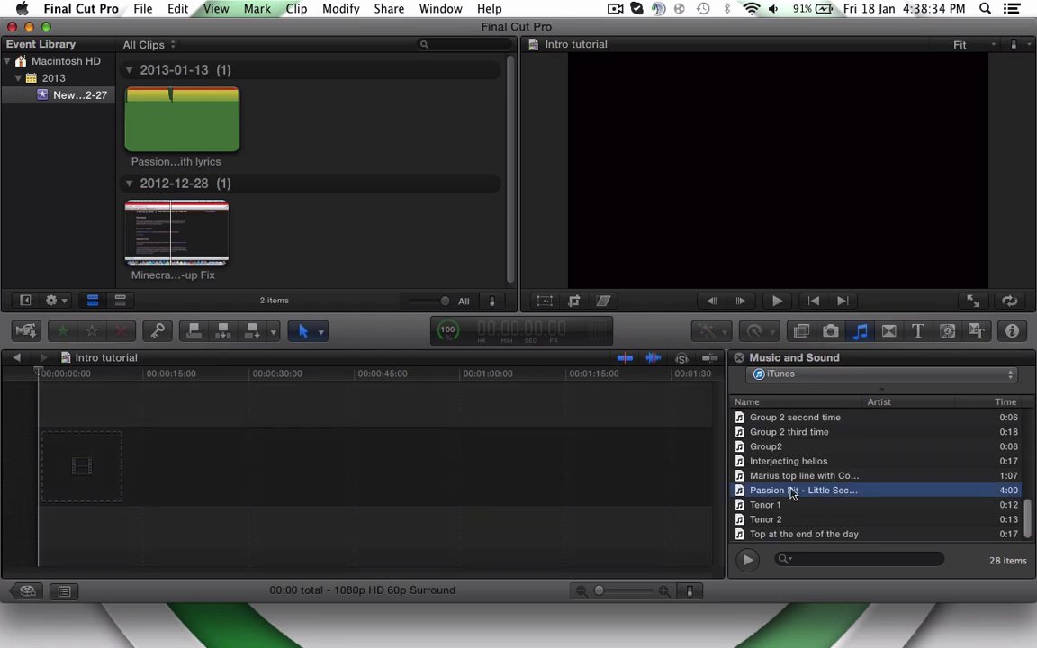
Open the Titles browser and look through Build In/Out and Credits before choosing Bumper/Opener.
left_click(917, 331)
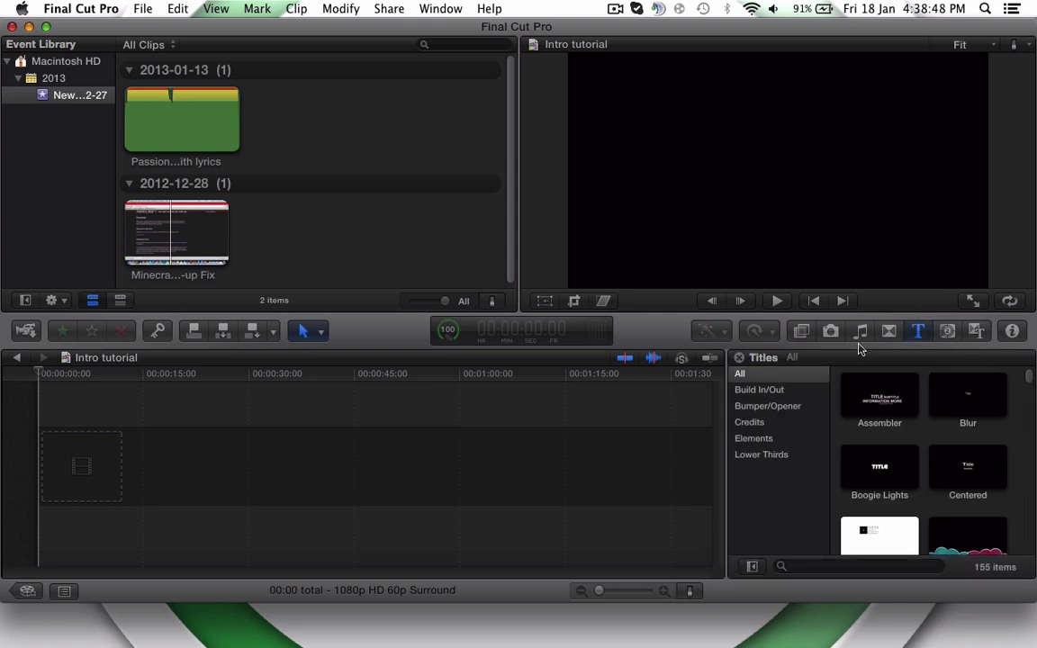
left_click(786, 392)
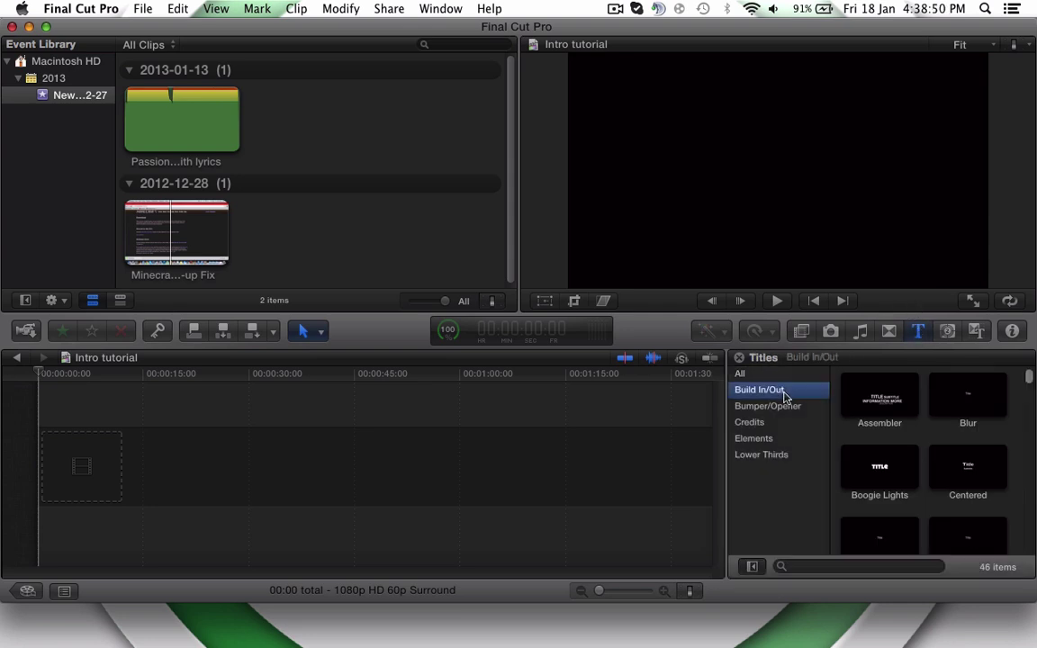
left_click(753, 424)
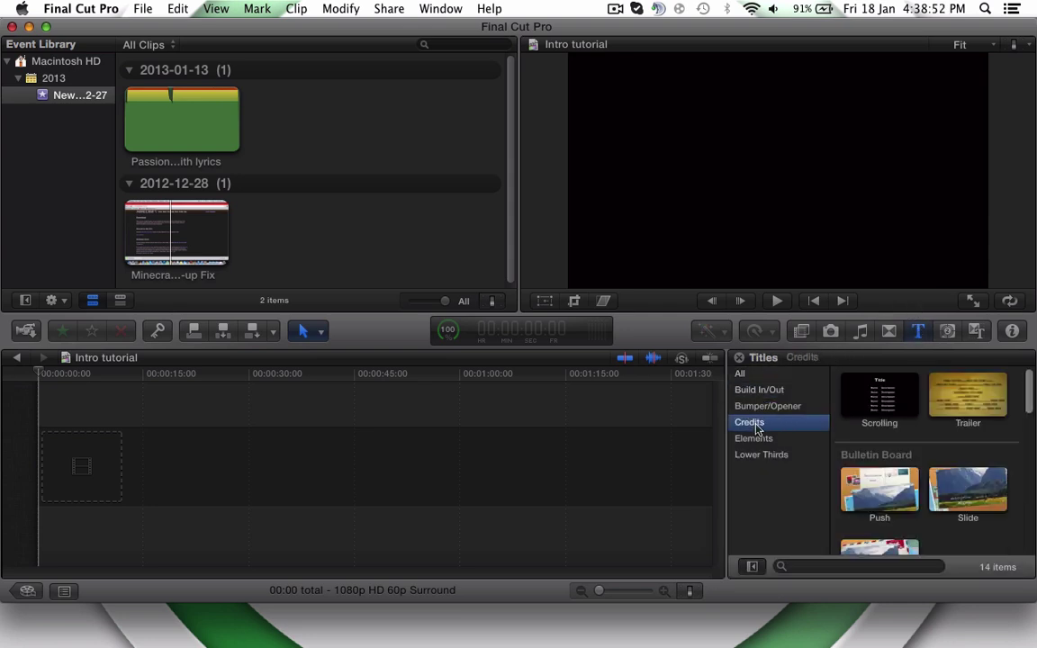
left_click(757, 410)
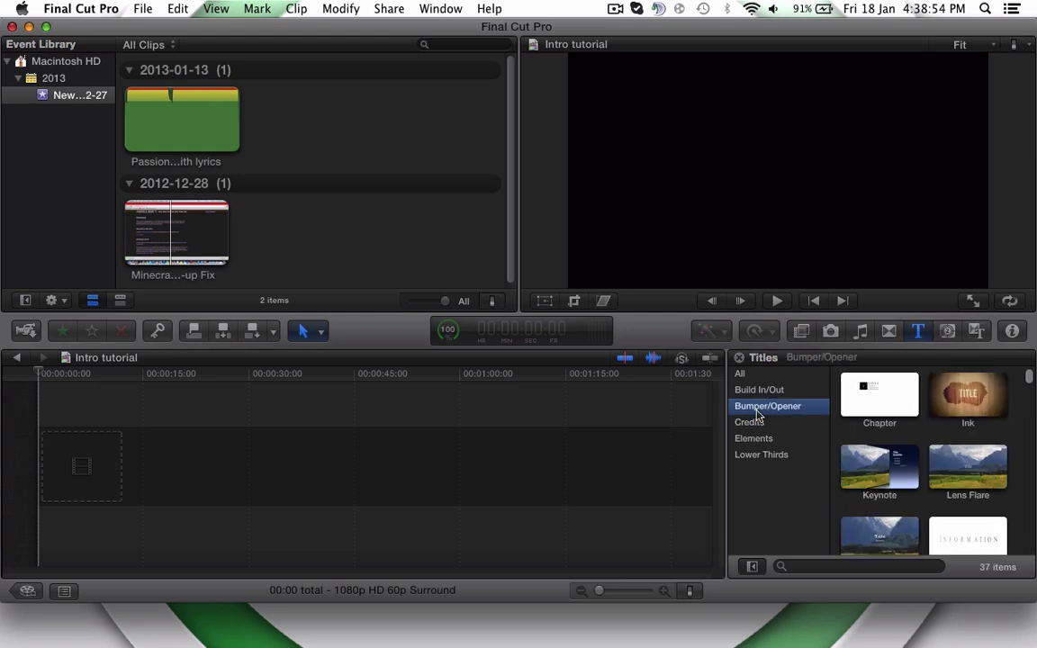
Preview the Ink title, then scroll down and preview Splash - Ink Splats.
left_click(979, 410)
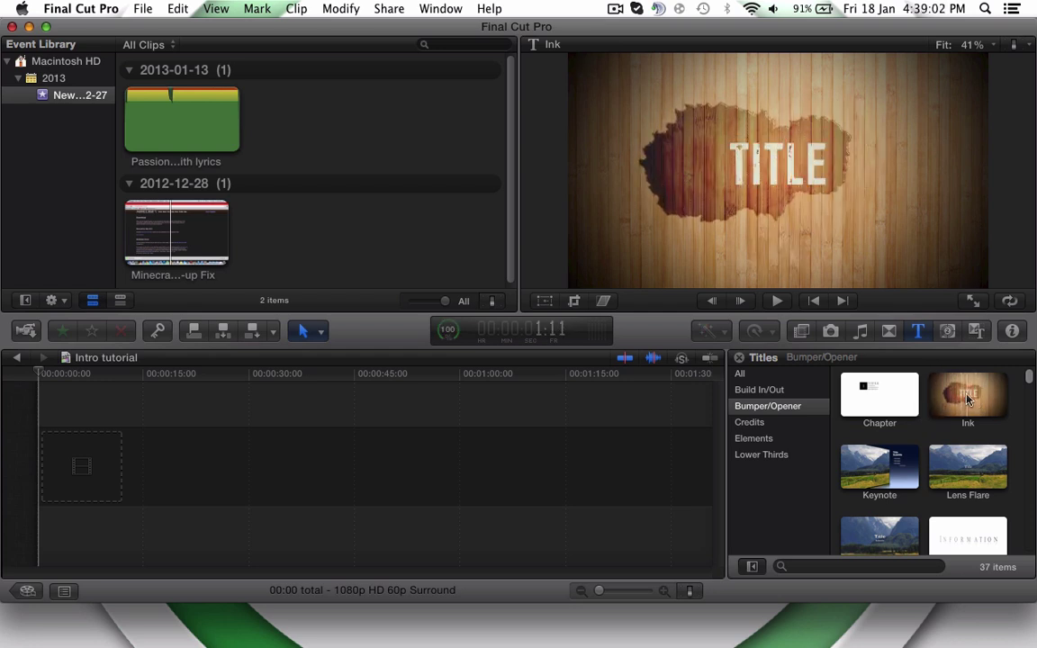
scroll(967, 407, "down", 2)
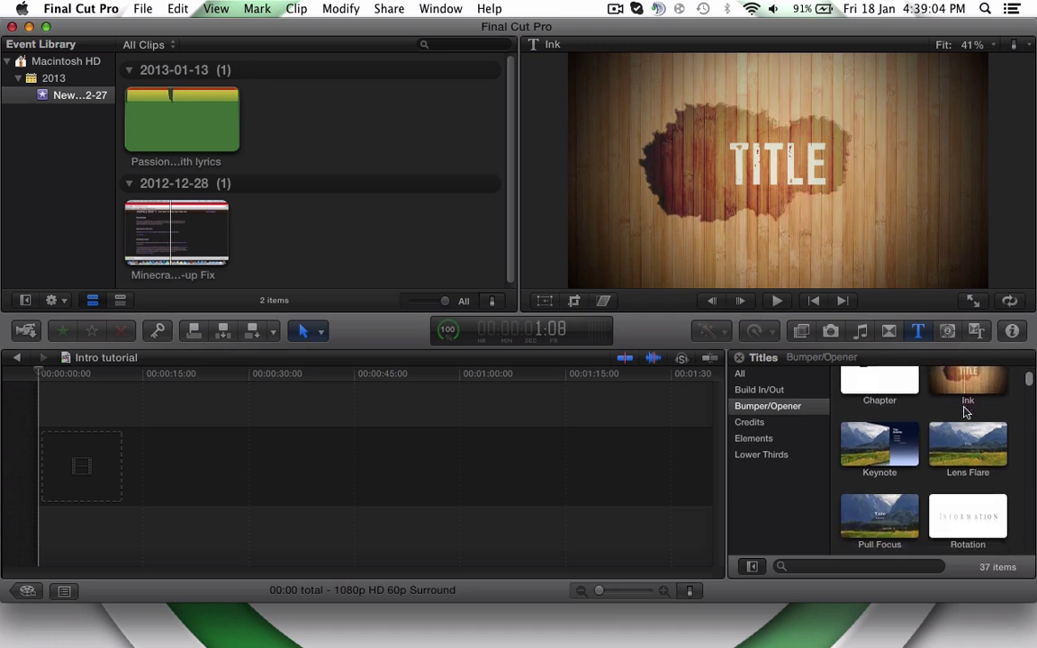
scroll(966, 412, "down", 10)
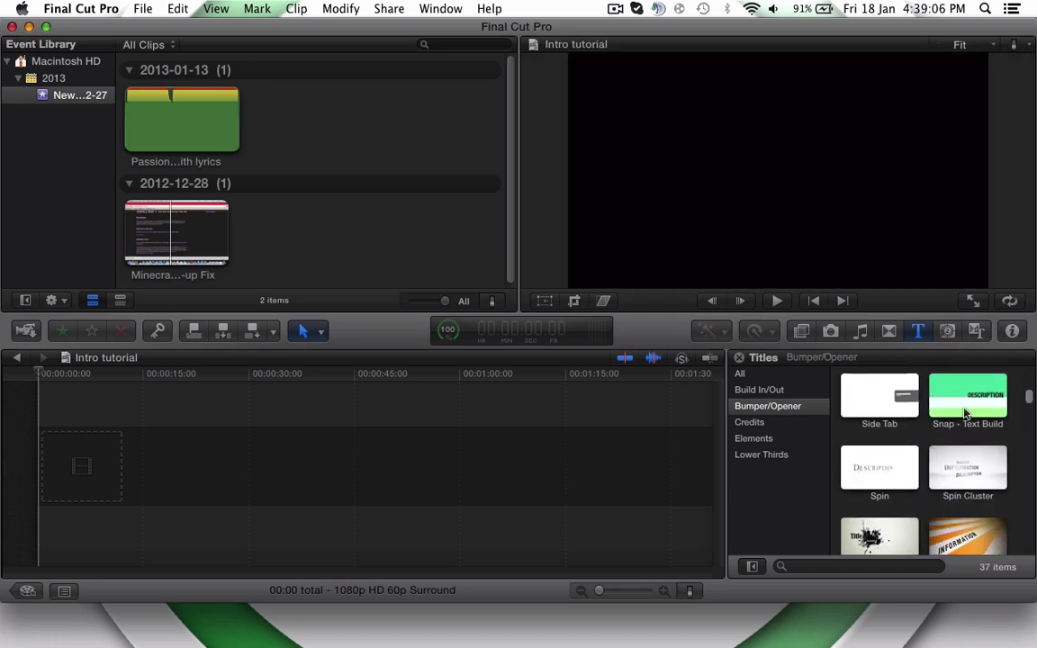
scroll(967, 413, "down", 4)
left_click(886, 471)
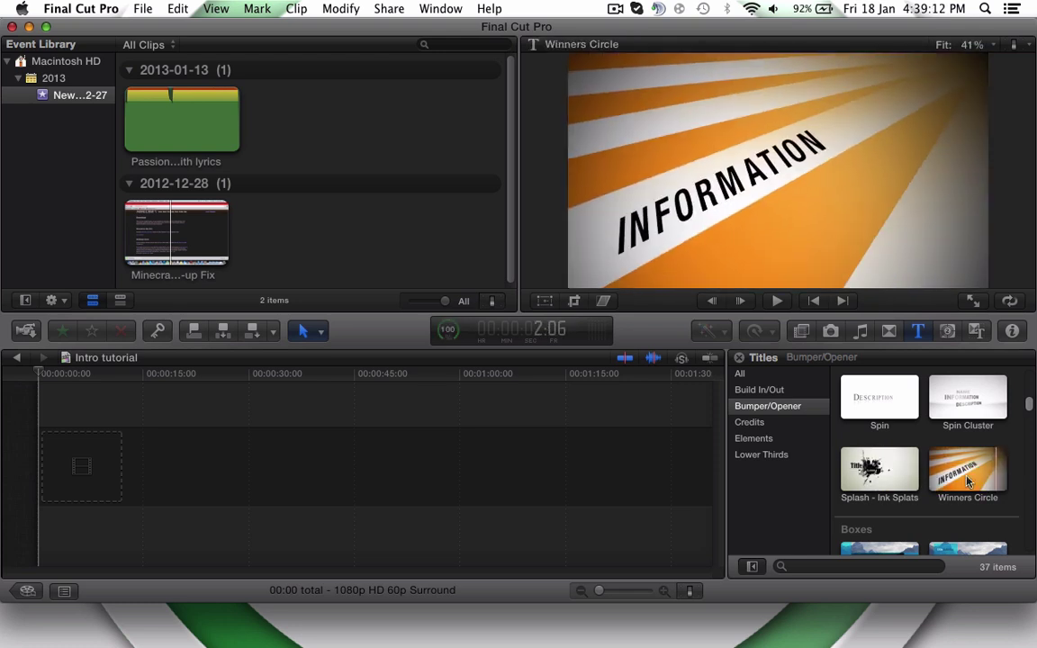
Place the Splash - Ink Splats title at the start of the timeline and play its animation.
left_click(883, 462)
left_click_drag(883, 462, 440, 472)
left_click_drag(278, 473, 278, 463)
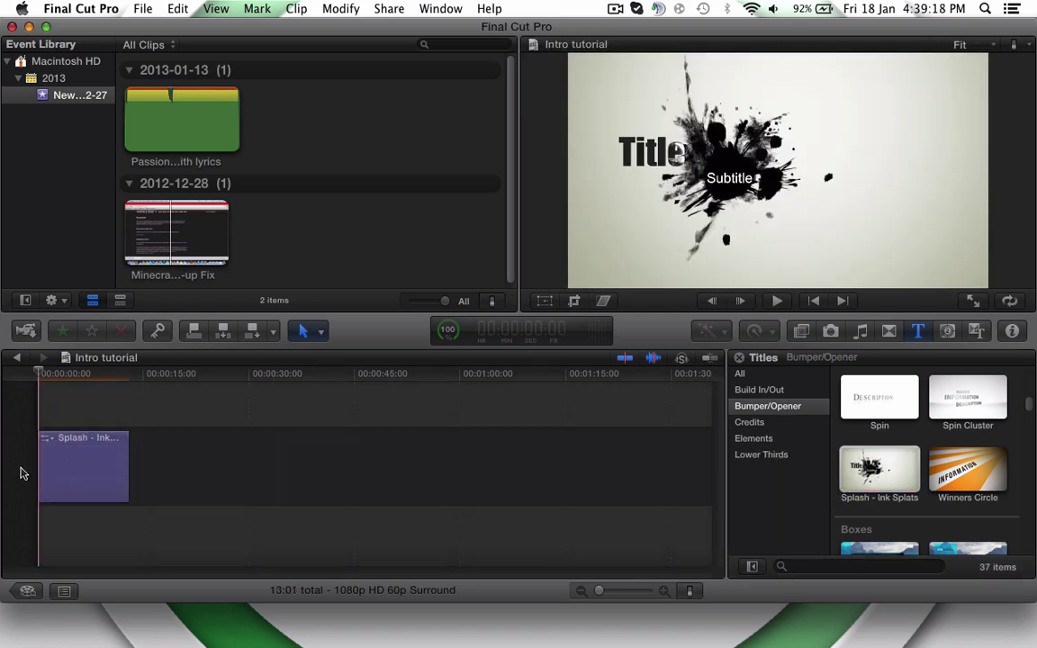
key("space")
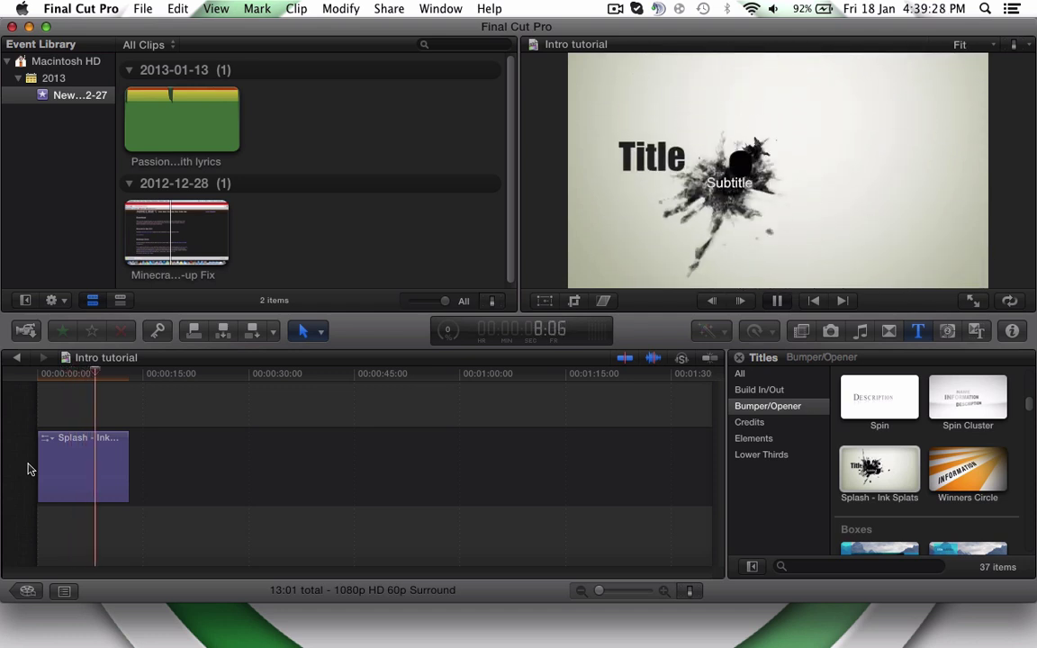
key("space")
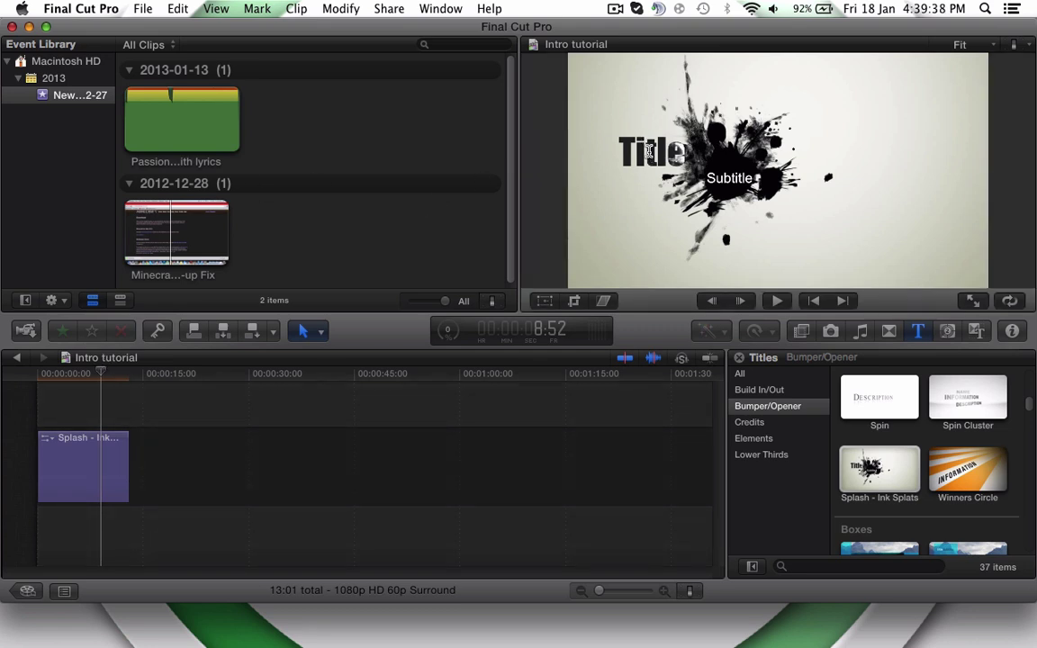
Change the title text to MrJackPlays, delete the Subtitle line, and replay from the start.
double_click(650, 151)
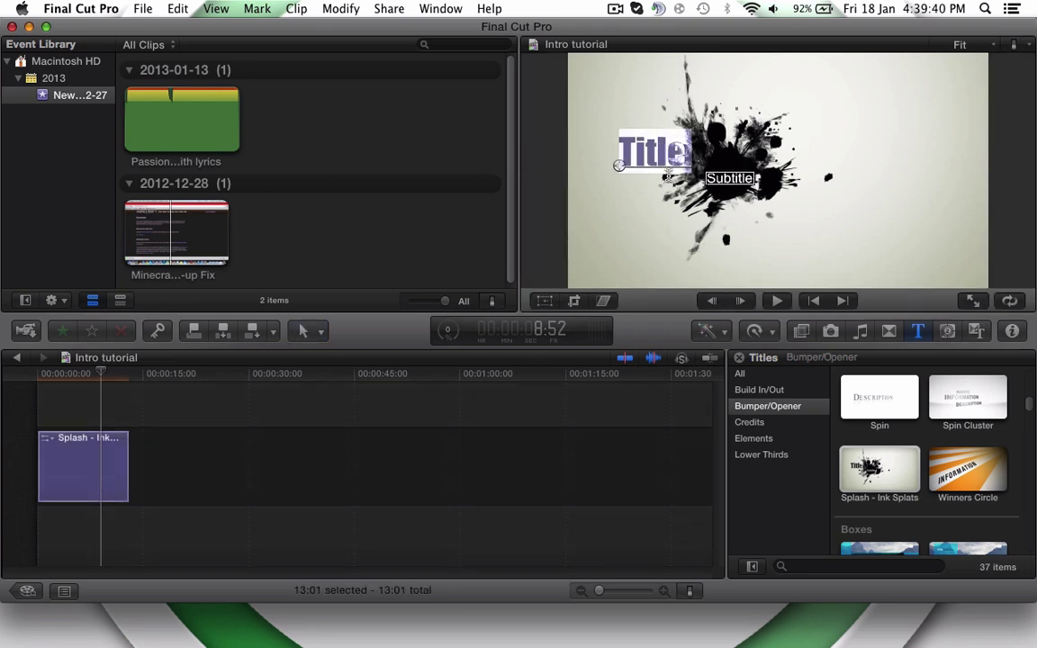
type("Mr")
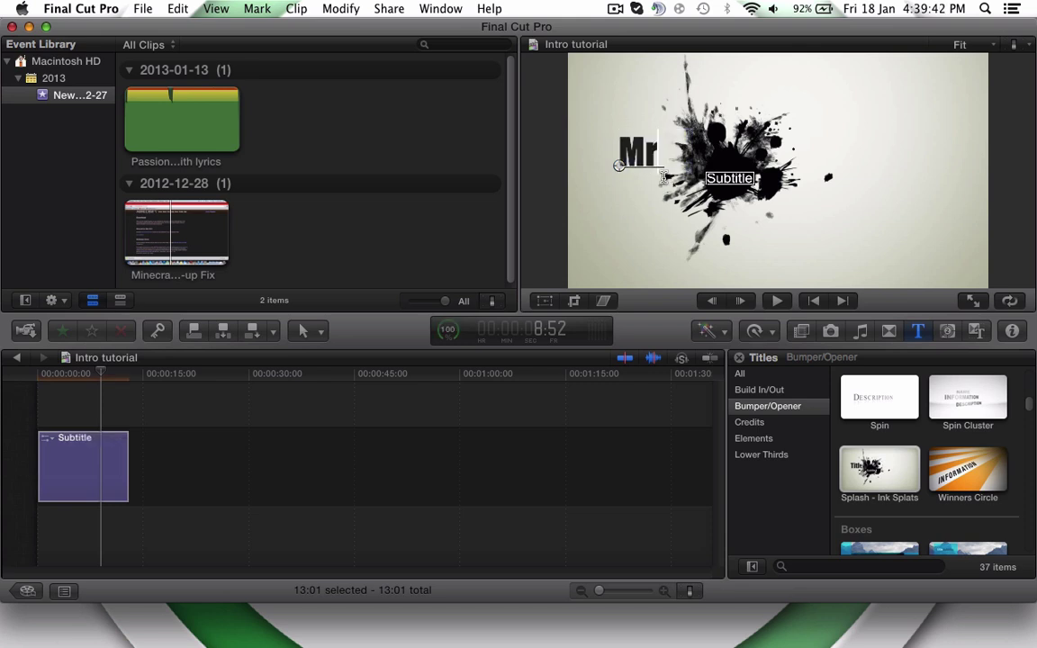
type("JackPlays")
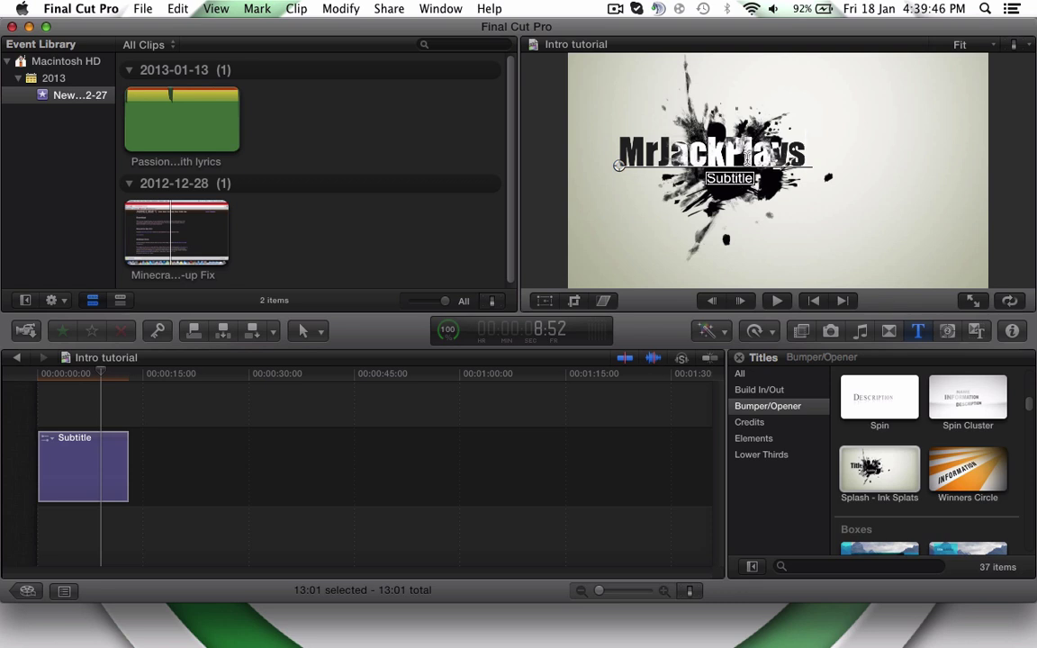
key("Escape")
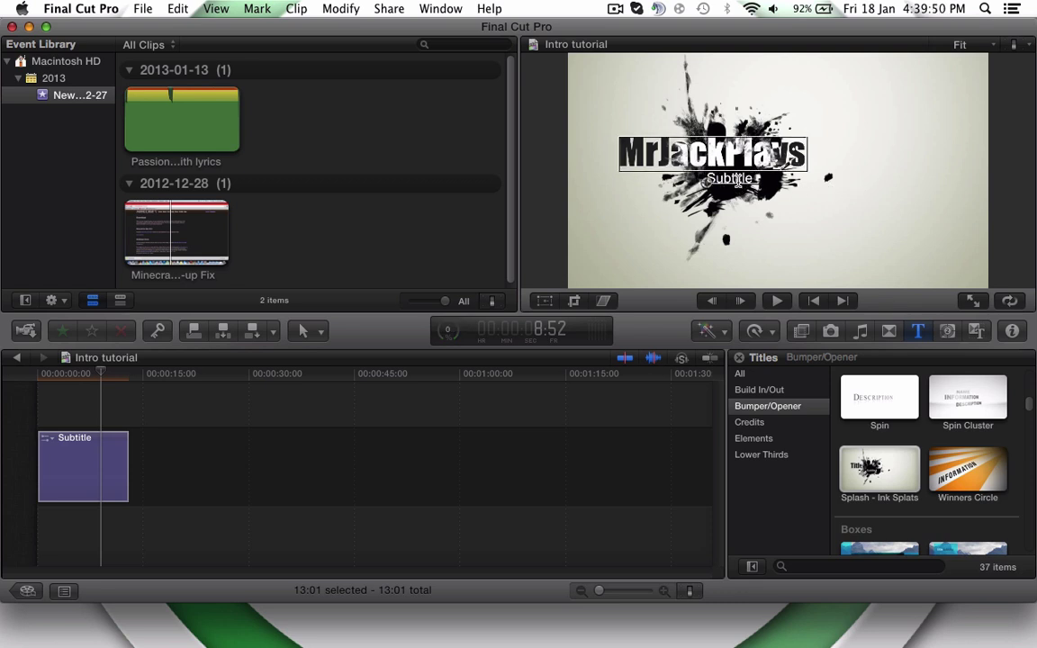
double_click(737, 177)
key("BackSpace")
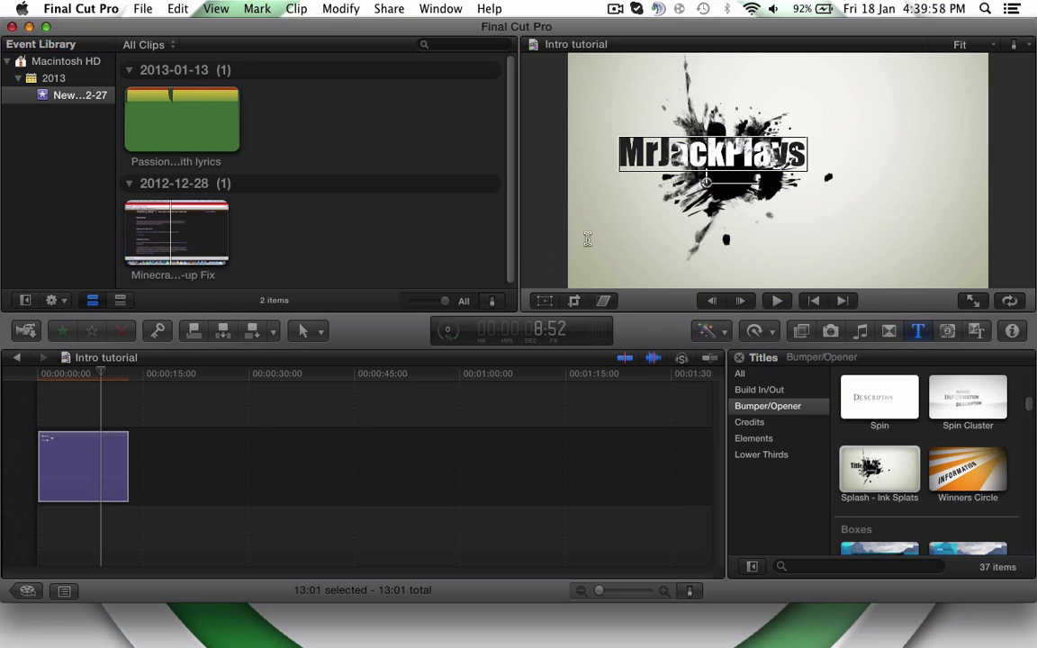
left_click_drag(103, 373, 39, 372)
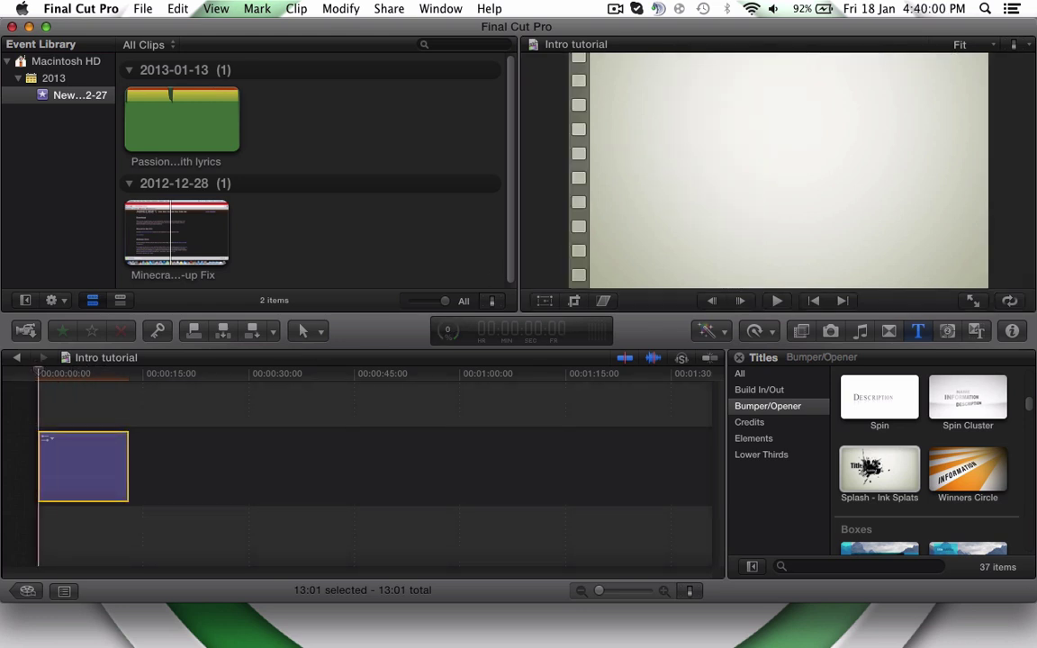
left_click(776, 302)
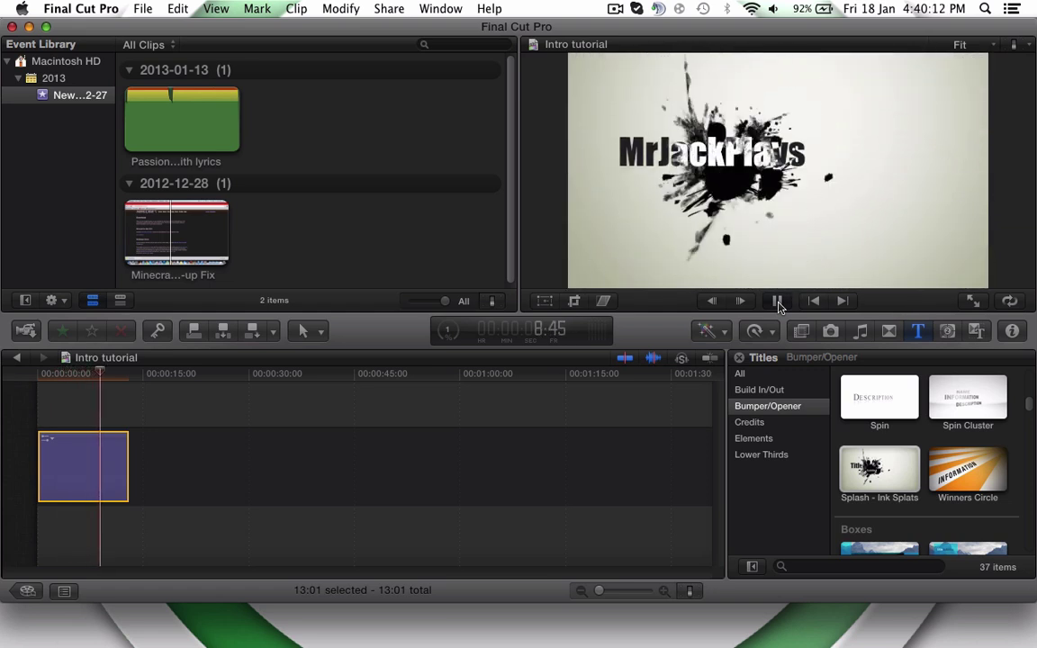
Add the Passion Pit song to the timeline beneath the title.
left_click(780, 305)
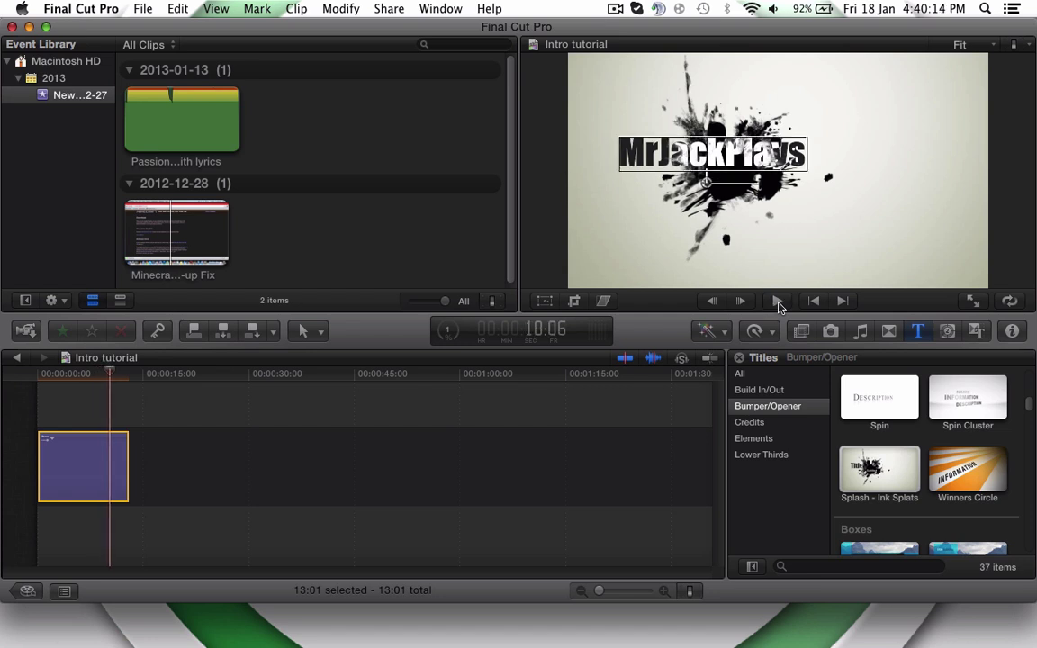
left_click(863, 333)
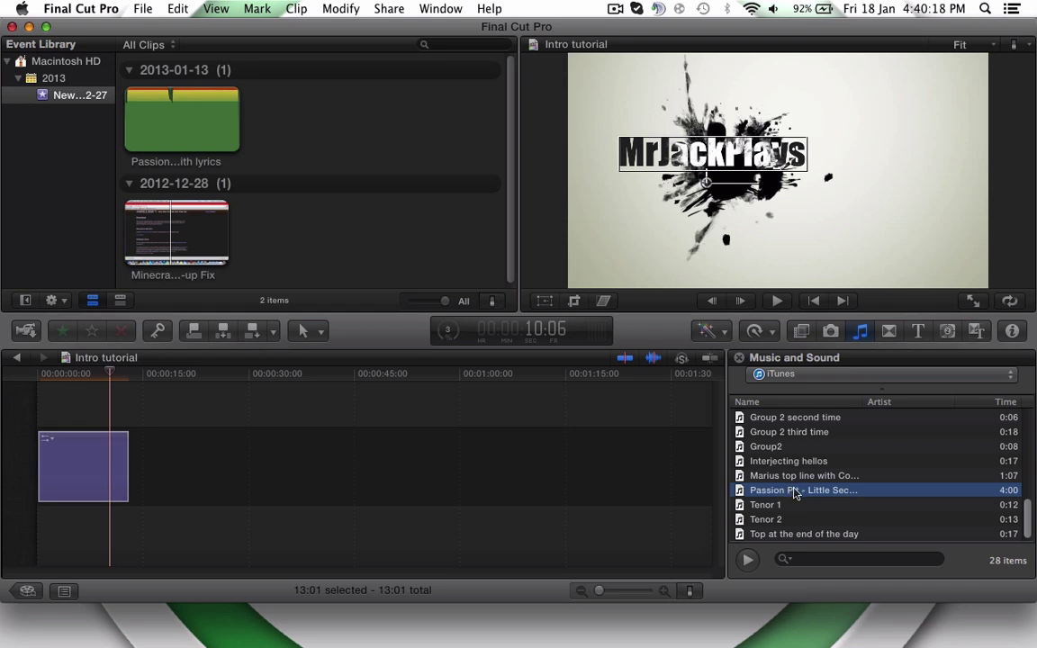
left_click_drag(792, 494, 38, 530)
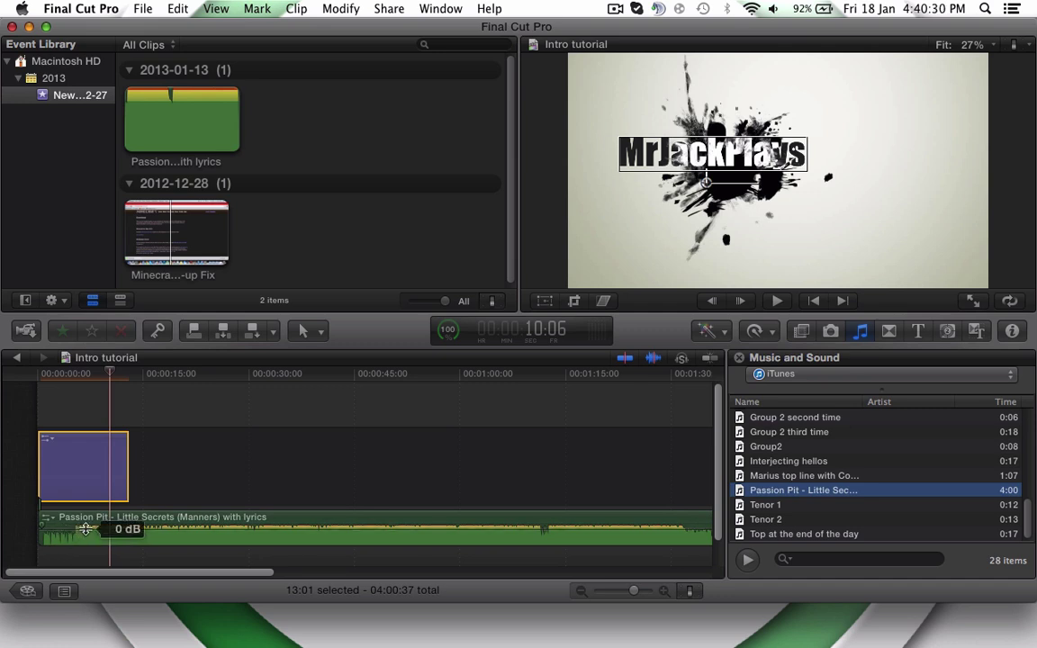
left_click(129, 522)
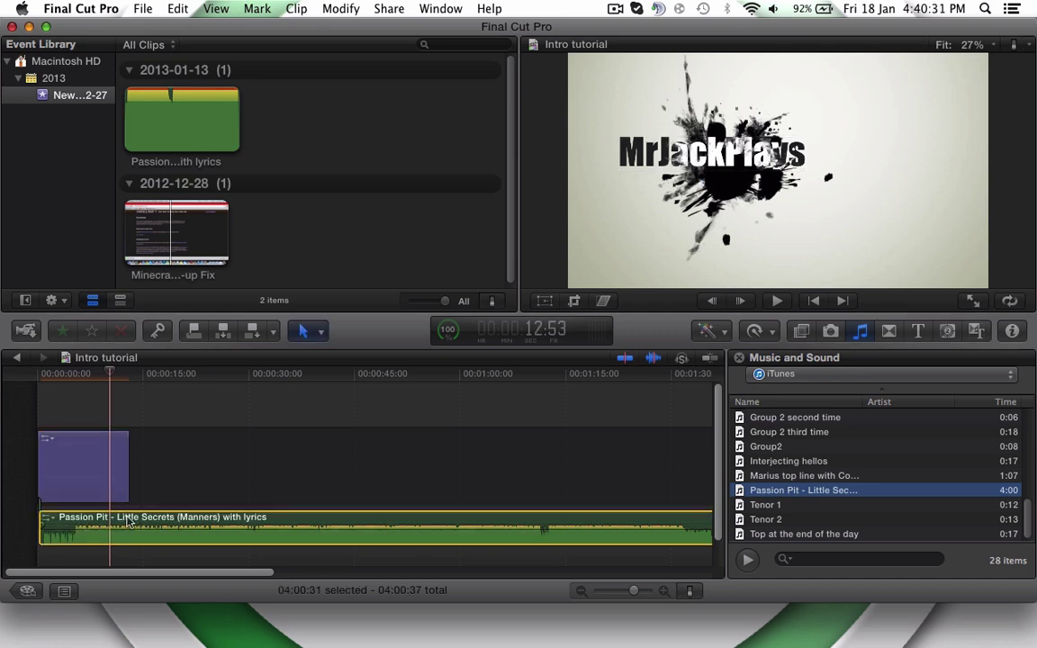
Blade the song where the title ends and delete the leftover remainder.
left_click(316, 332)
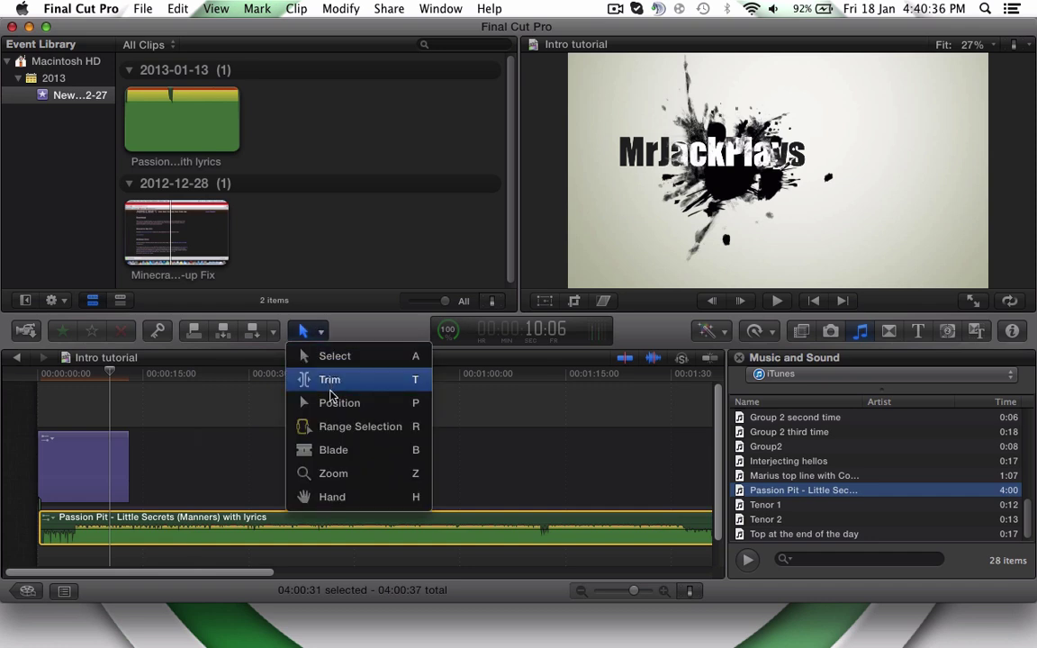
left_click(333, 448)
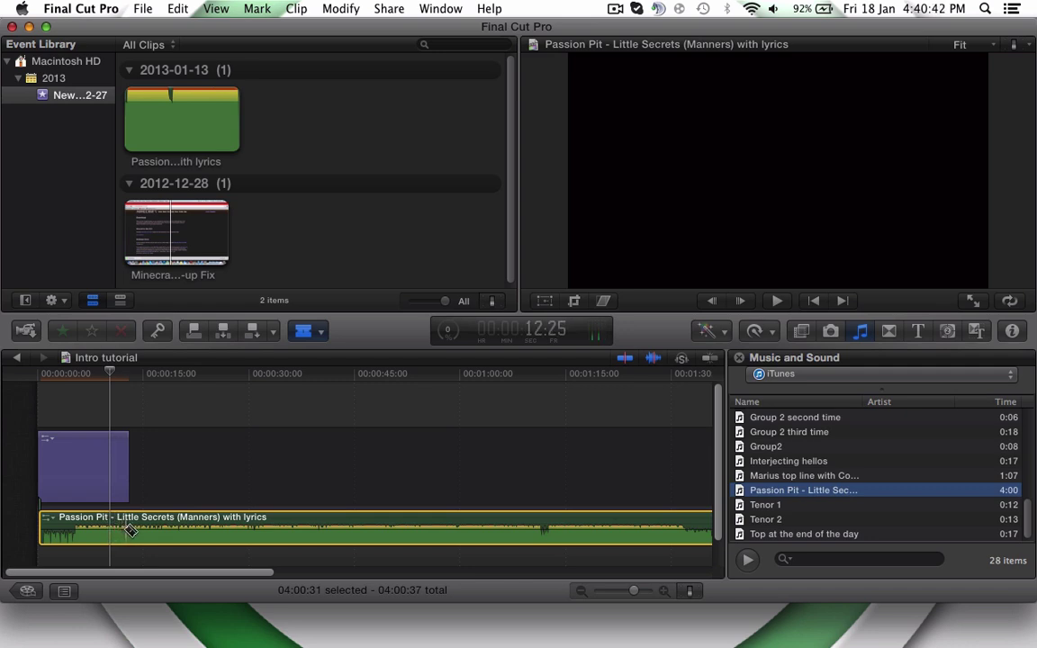
left_click(127, 532)
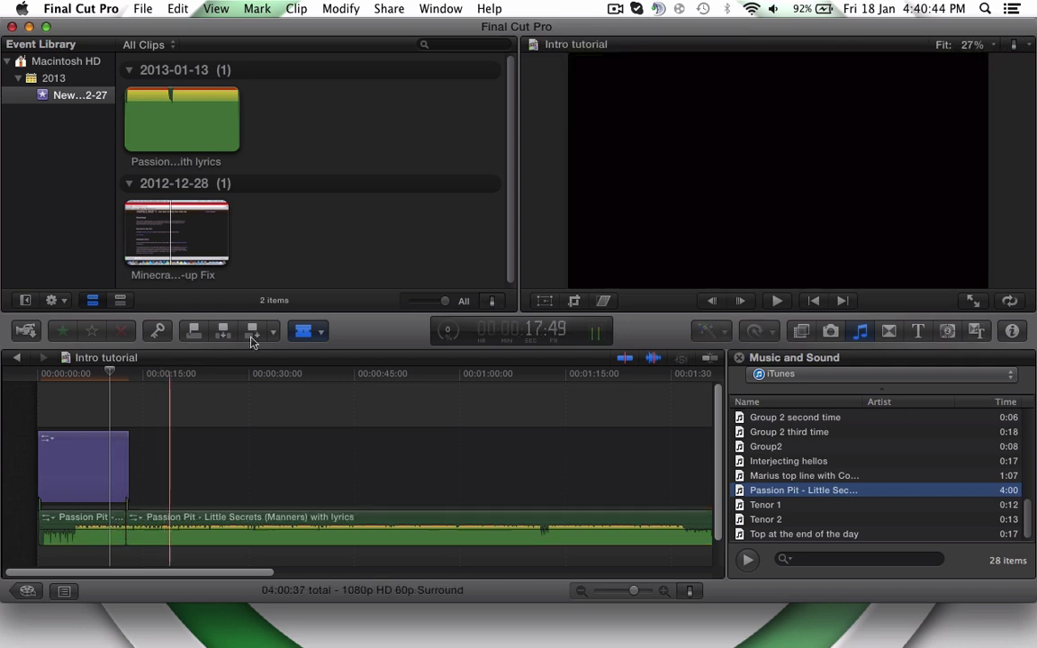
left_click(316, 335)
left_click(311, 354)
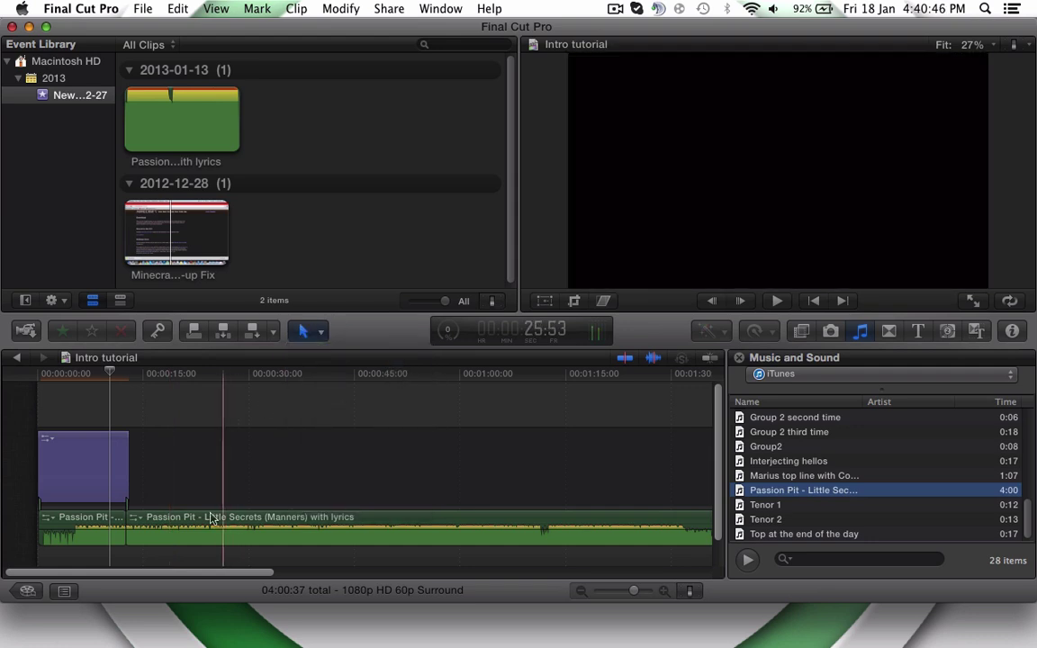
left_click(229, 538)
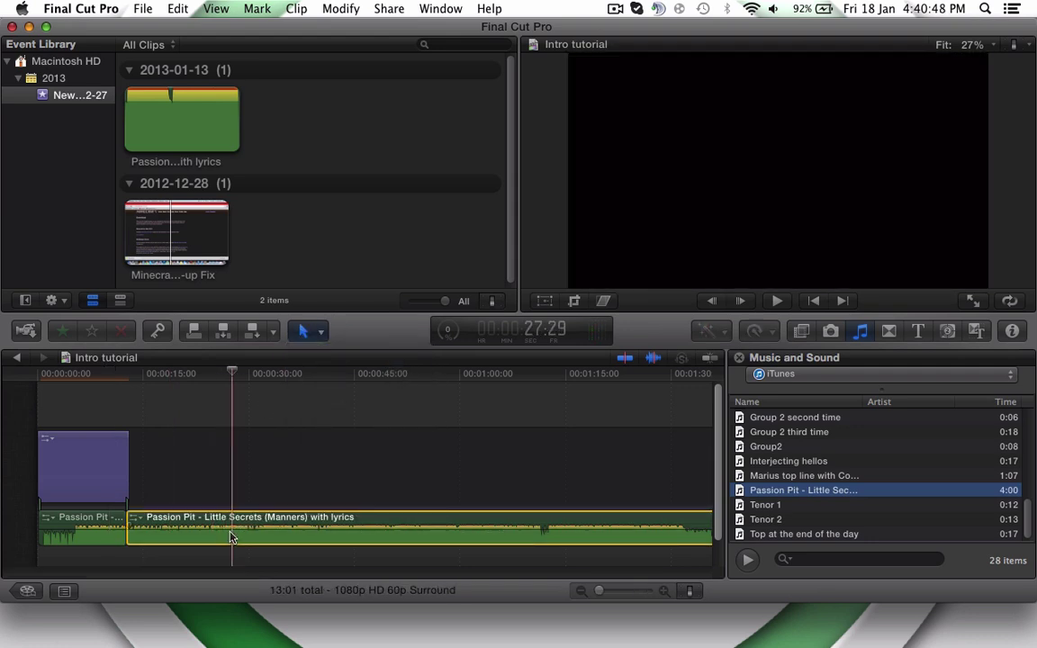
key("Delete")
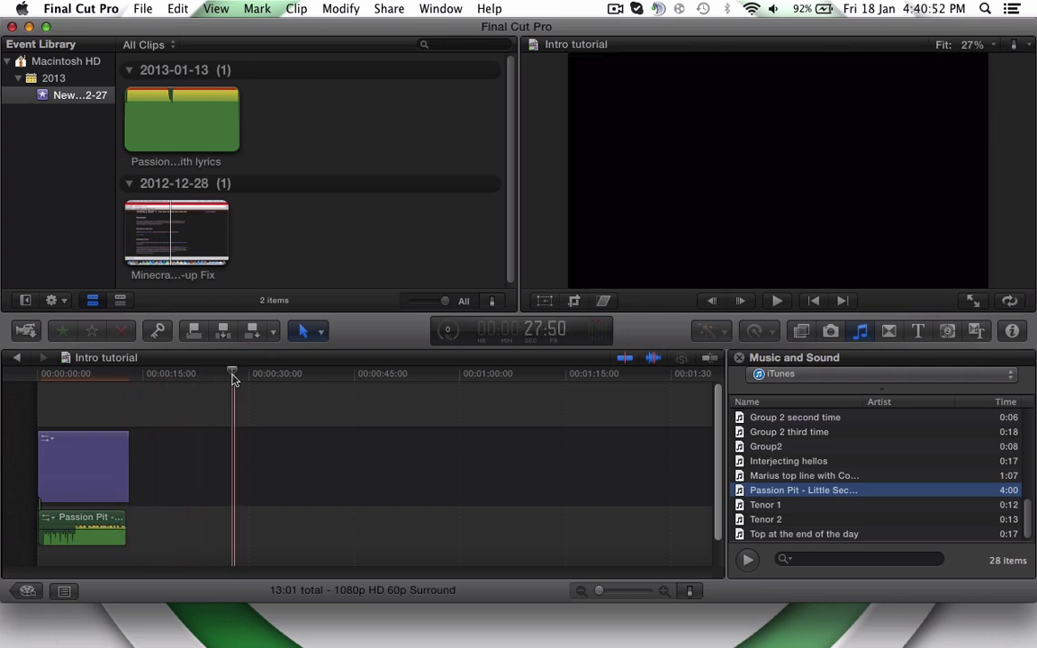
key("Home")
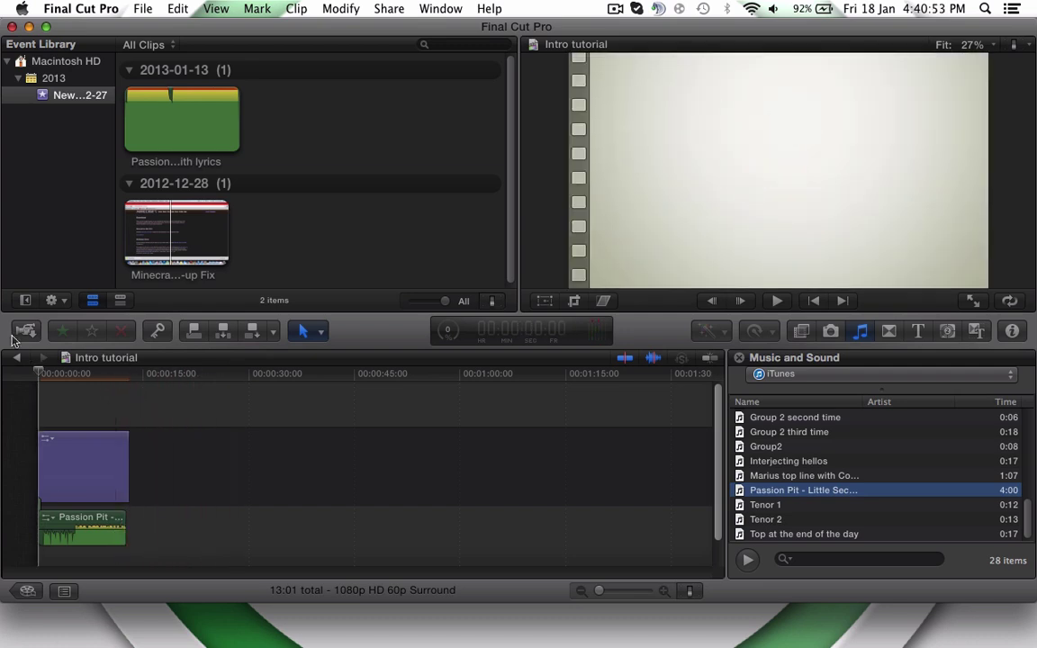
Play the intro with music, shorten the song's end slightly, and replay it.
left_click(778, 301)
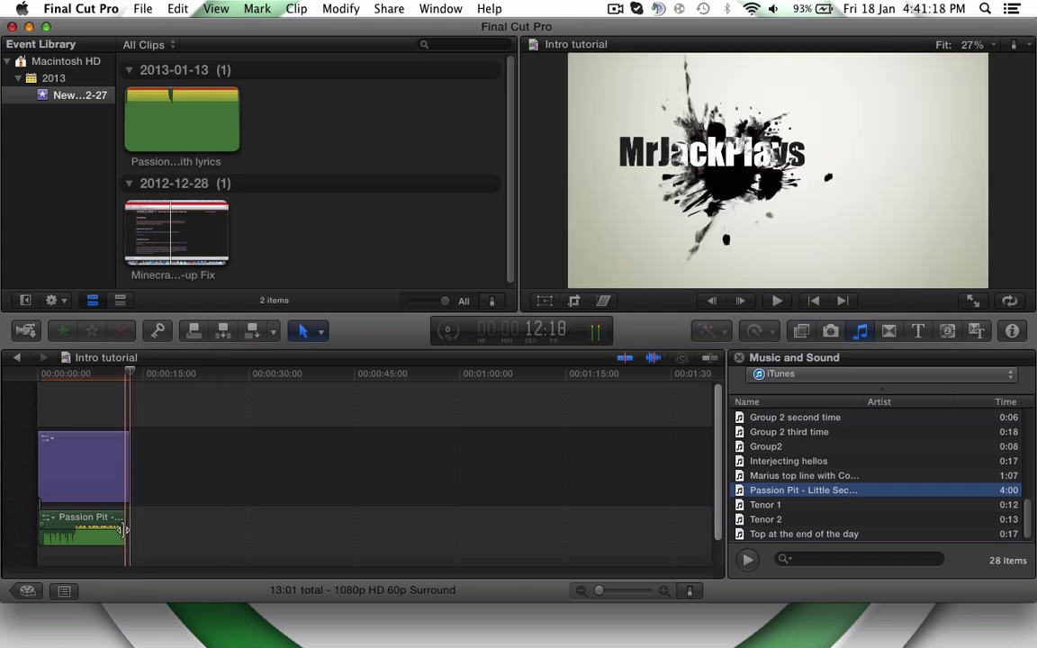
left_click_drag(126, 526, 69, 524)
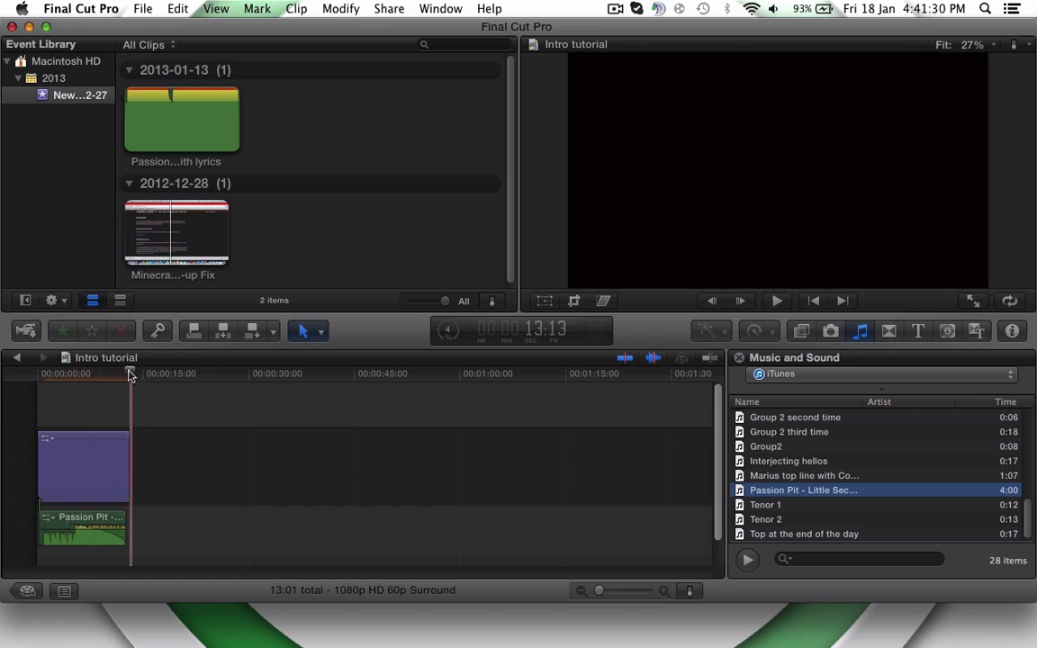
key("space")
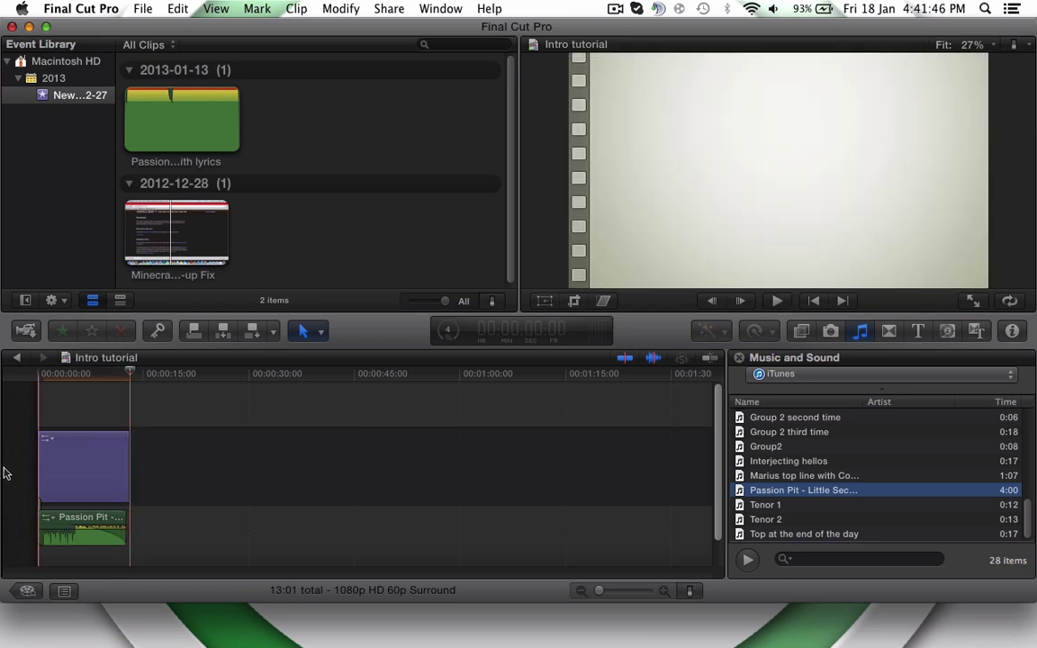
Open the Export Movie dialog for Intro tutorial from the menu bar.
left_click(144, 9)
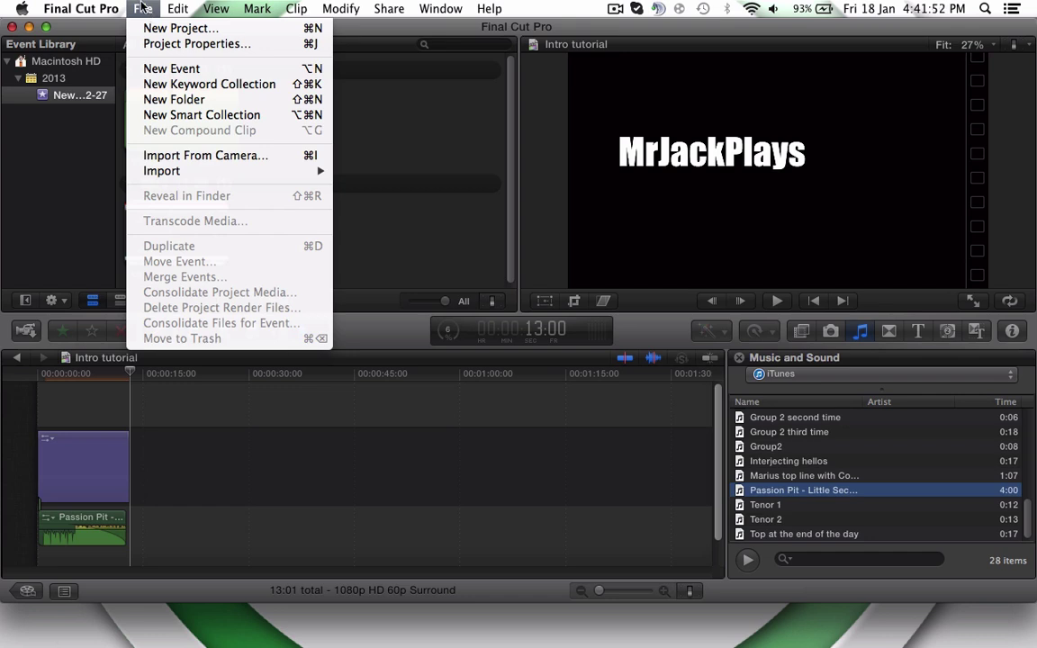
mouse_move(177, 7)
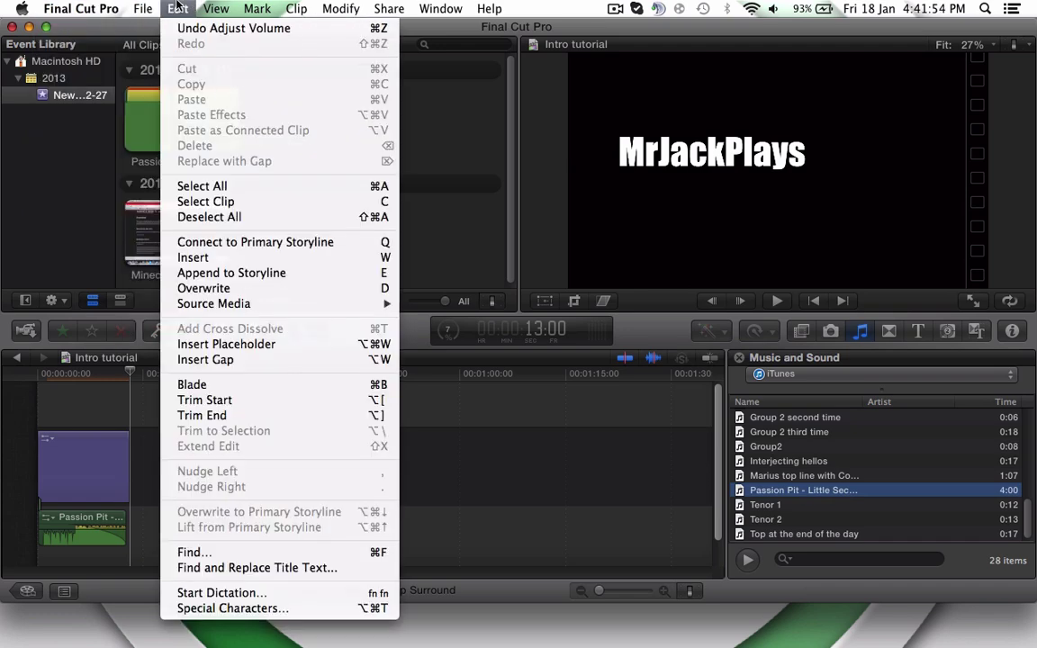
mouse_move(142, 7)
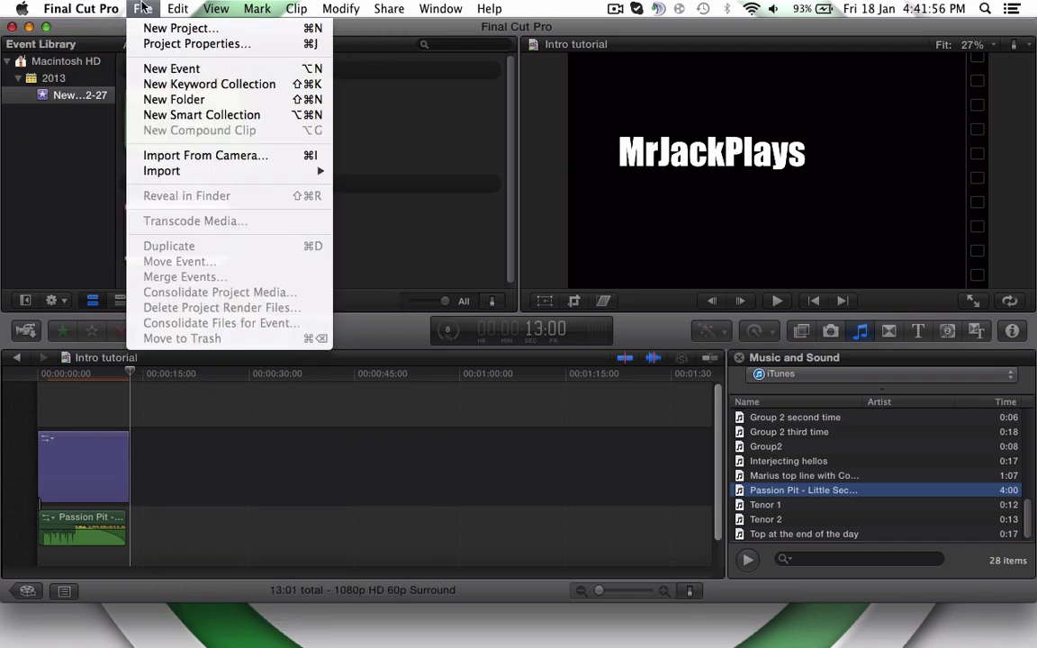
mouse_move(391, 9)
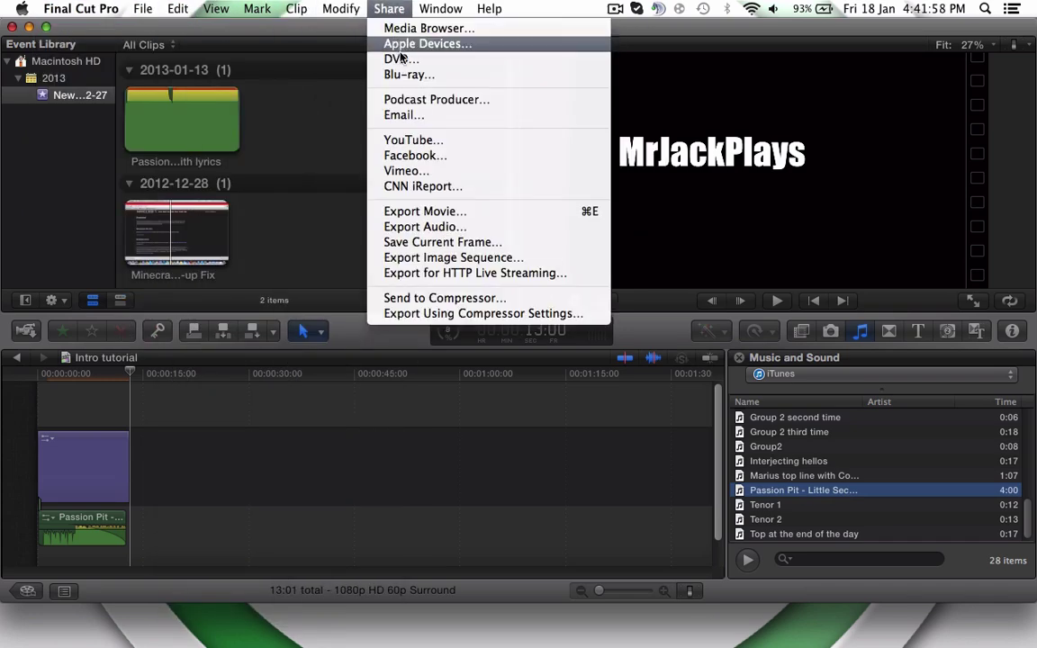
left_click(468, 212)
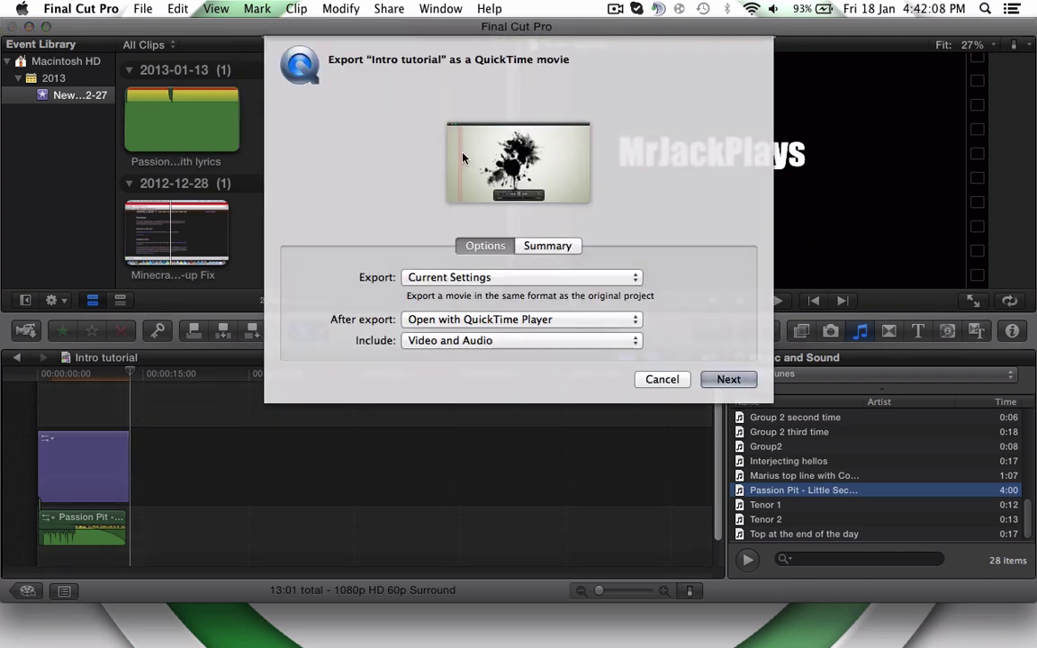
Keep Current Settings, Open with QuickTime Player, and Video and Audio, then proceed to saving.
left_click(485, 279)
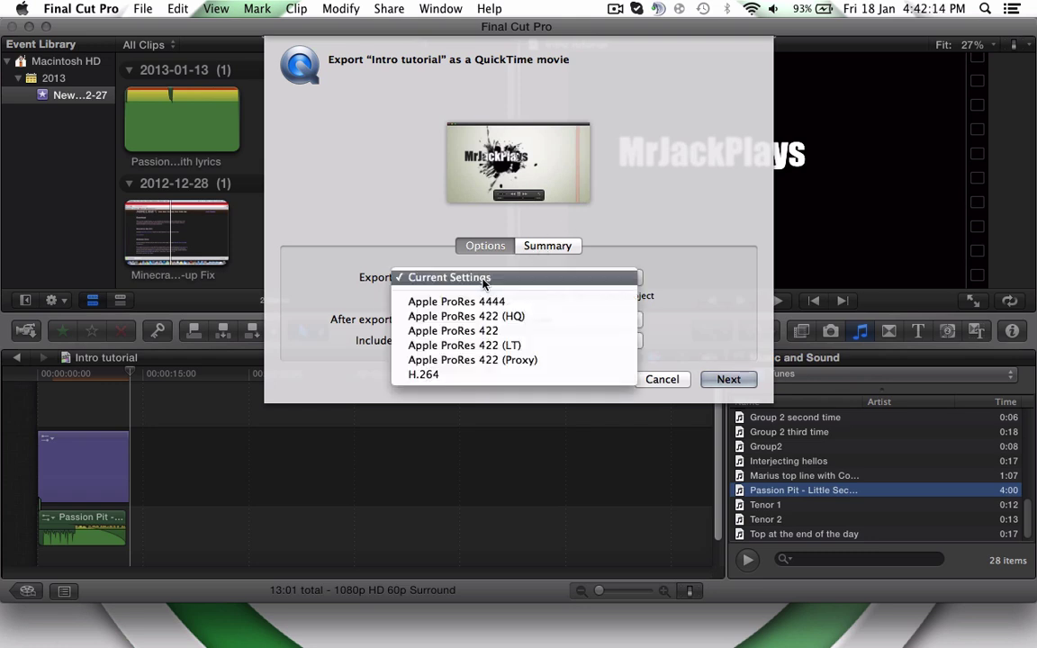
left_click(489, 281)
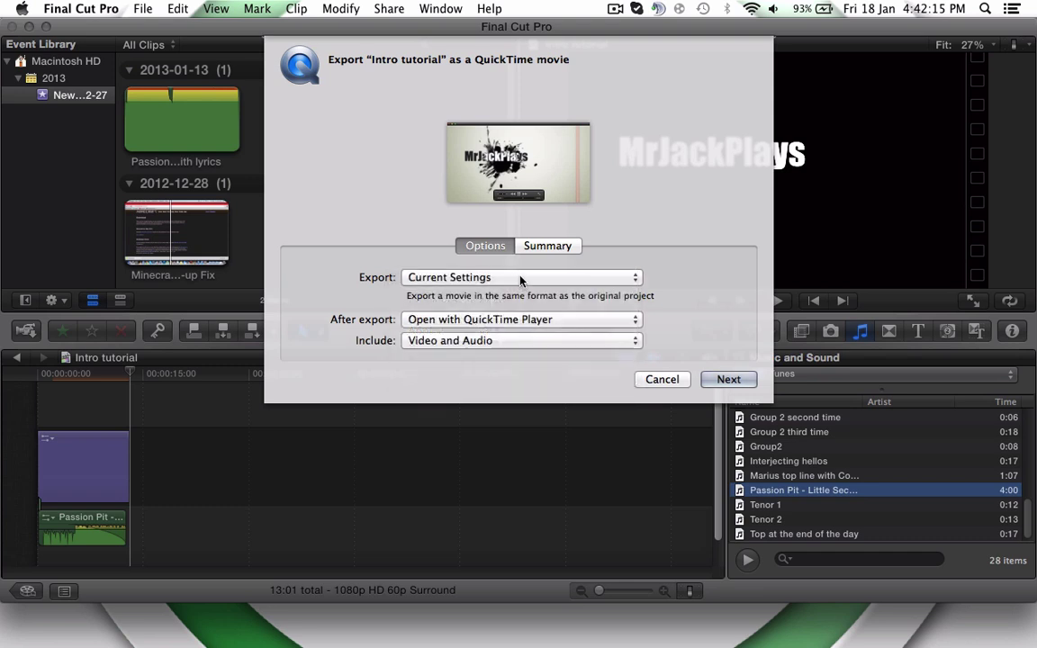
left_click(484, 319)
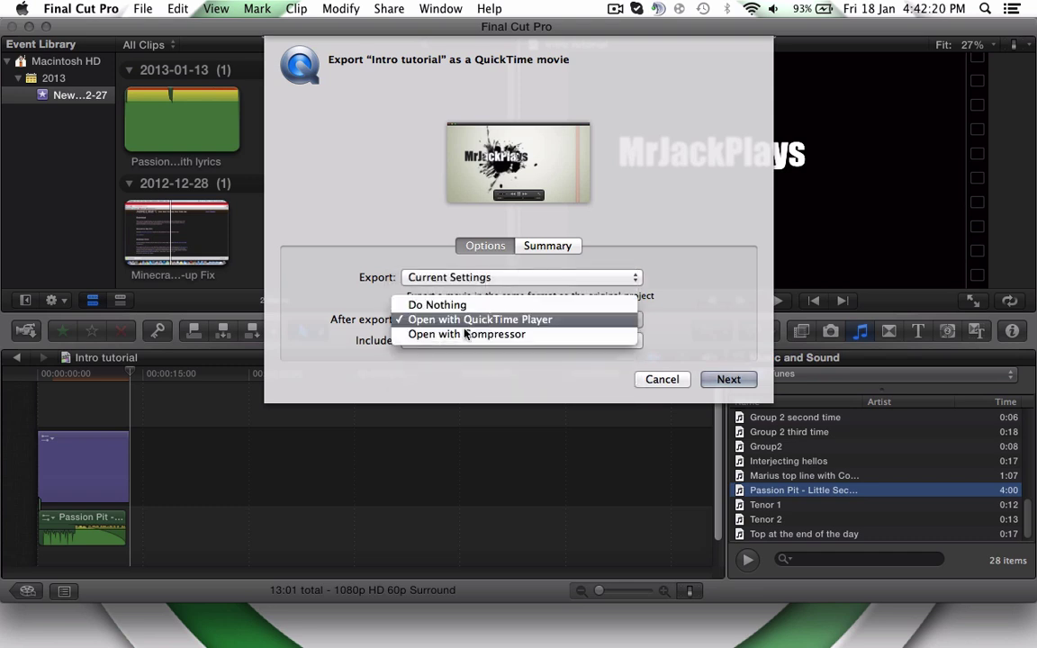
left_click(482, 321)
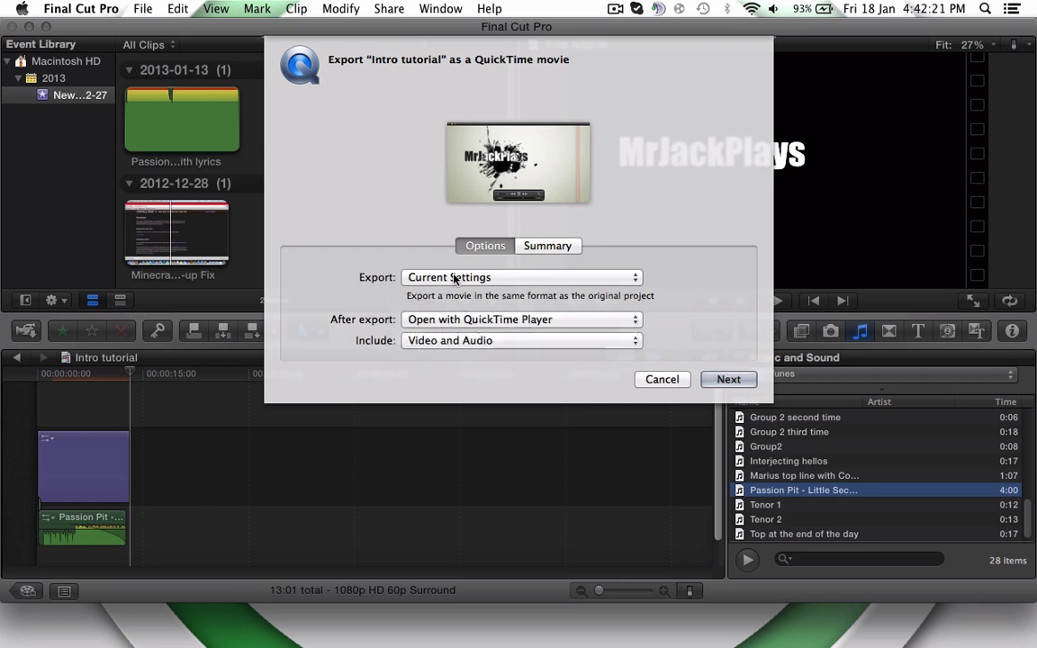
left_click(448, 342)
left_click(447, 342)
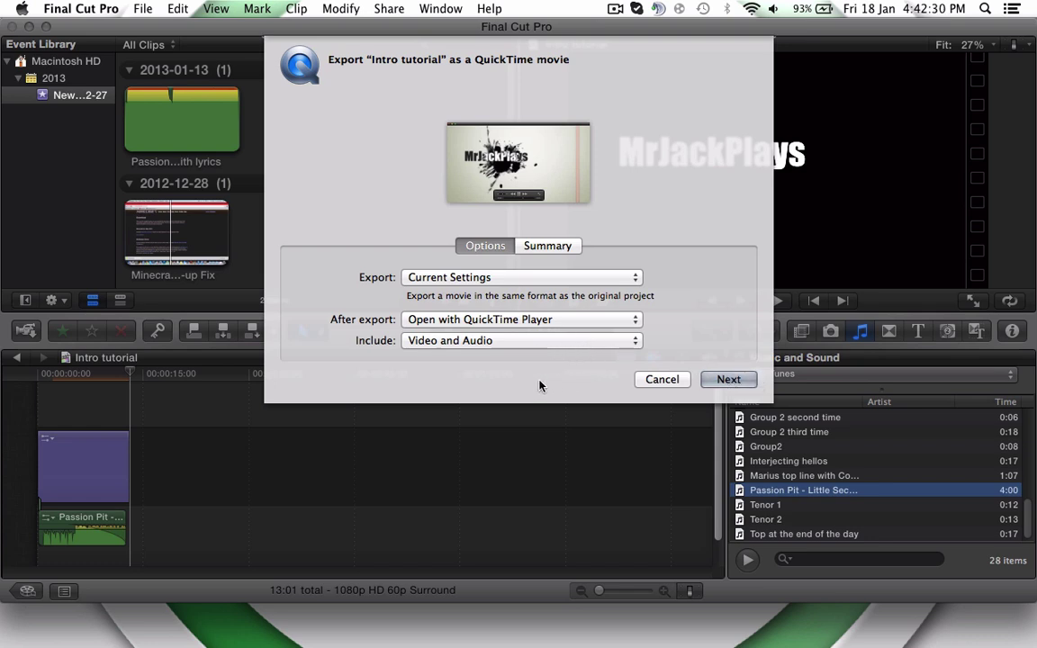
left_click(728, 379)
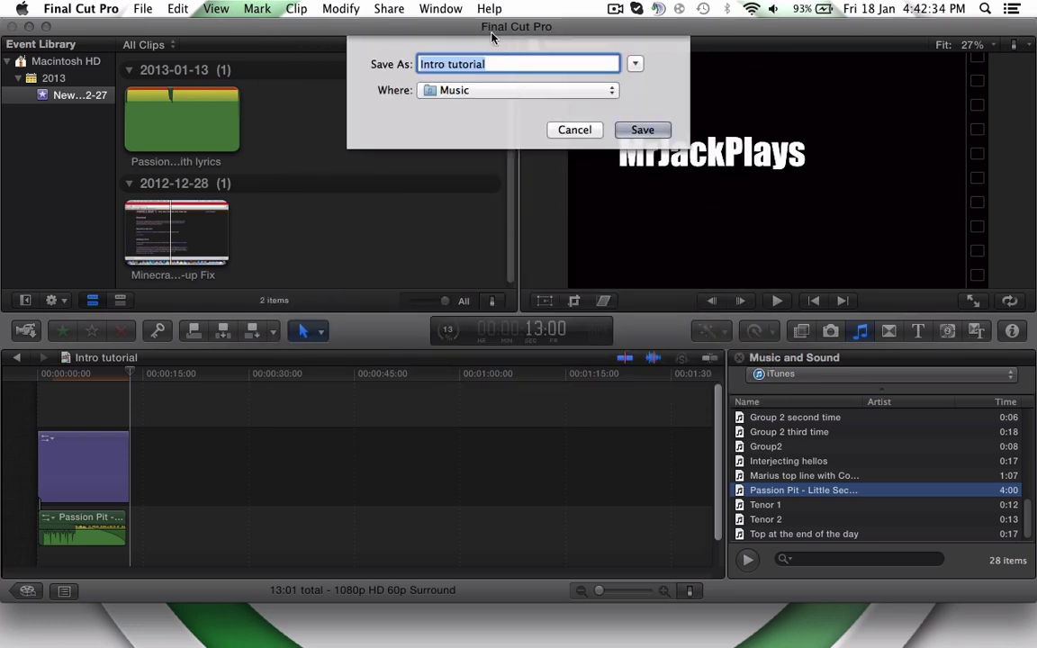
Set the save location to Desktop and start exporting Intro tutorial.mov.
left_click(450, 88)
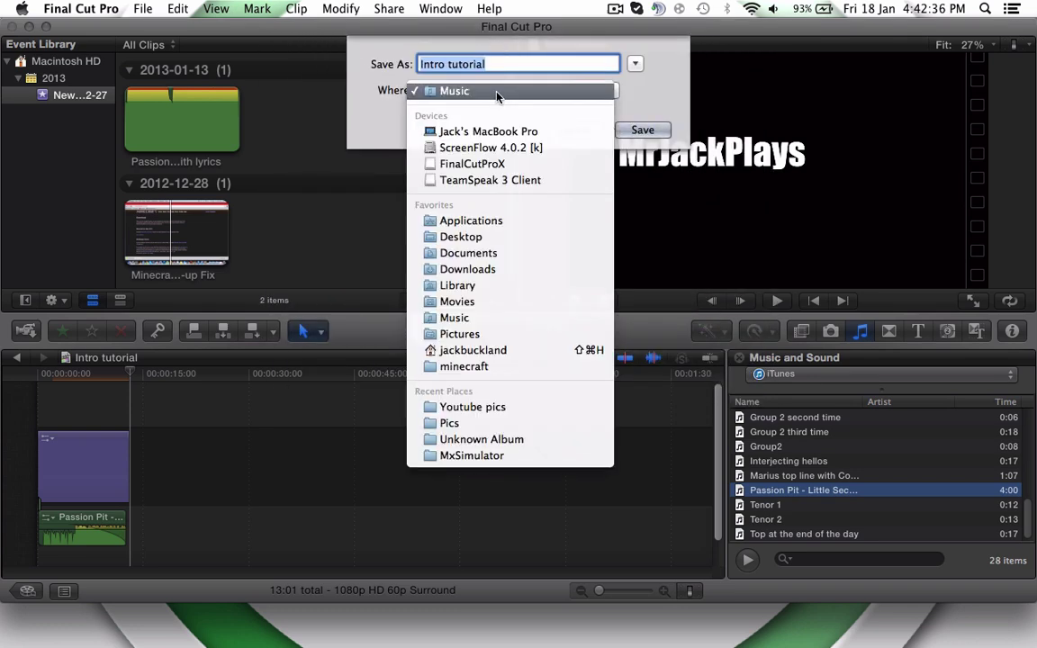
left_click(460, 237)
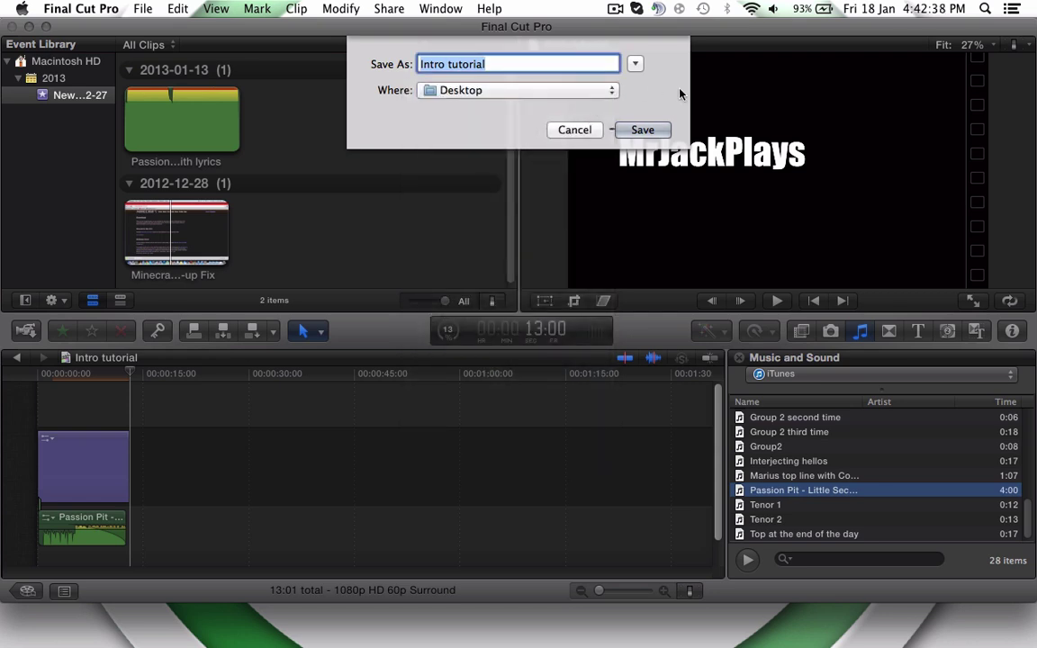
left_click(636, 129)
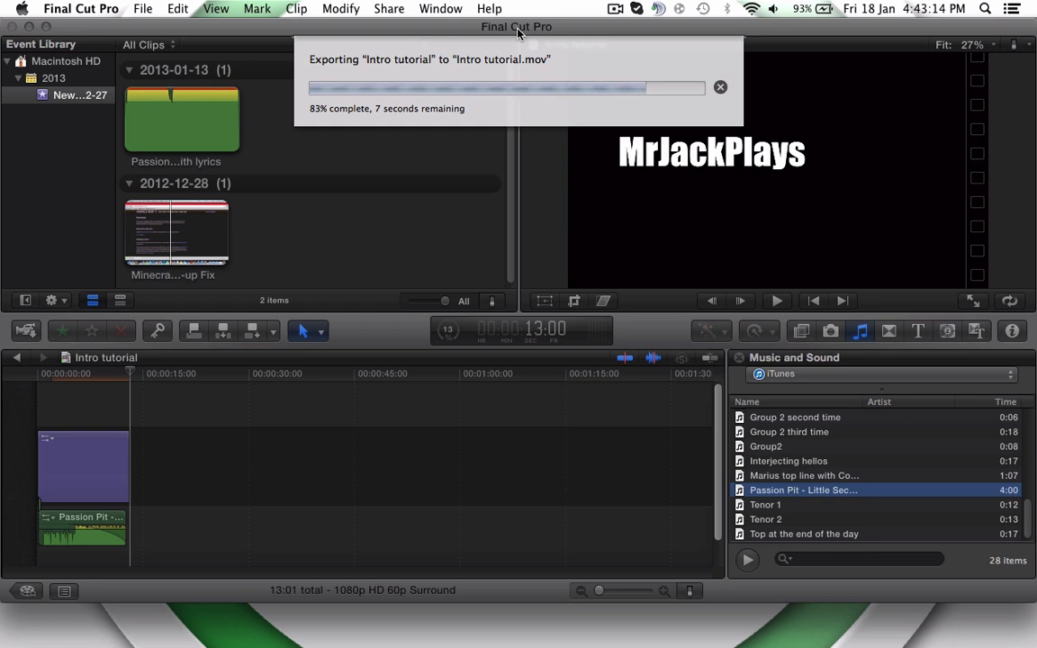
Switch between the desktop and Final Cut Pro until the export finishes.
left_click(29, 27)
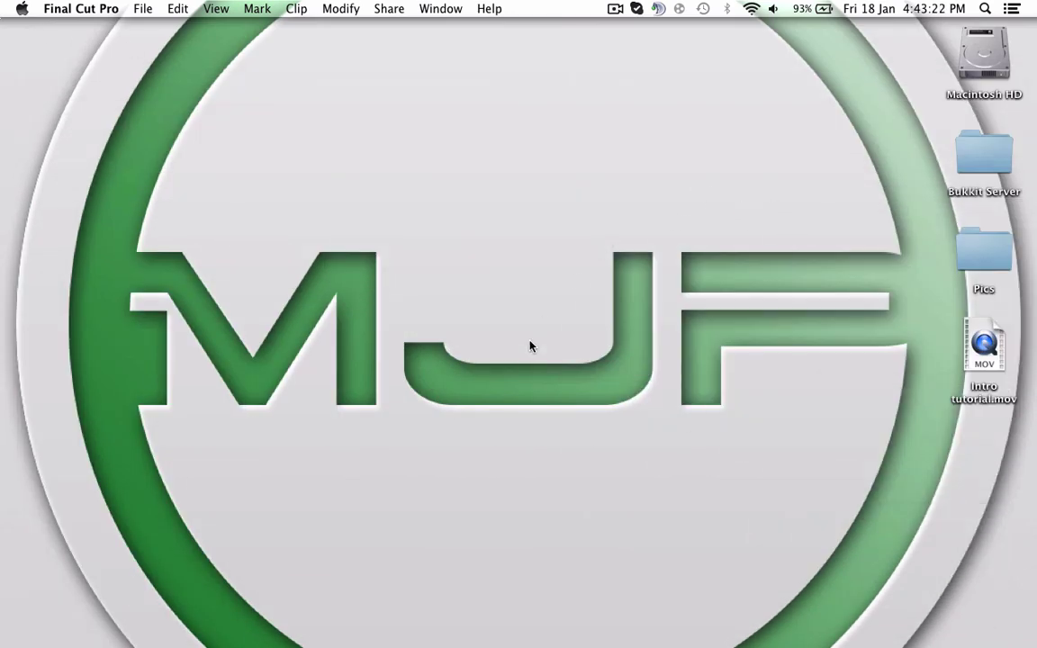
left_click(531, 343)
left_click(1026, 396)
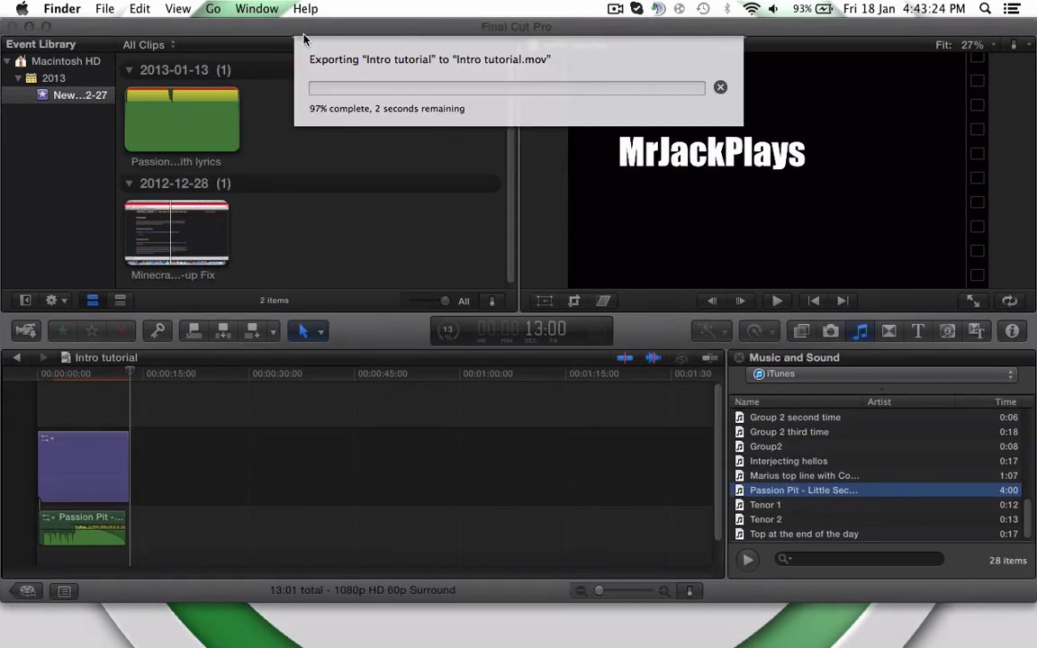
left_click(273, 29)
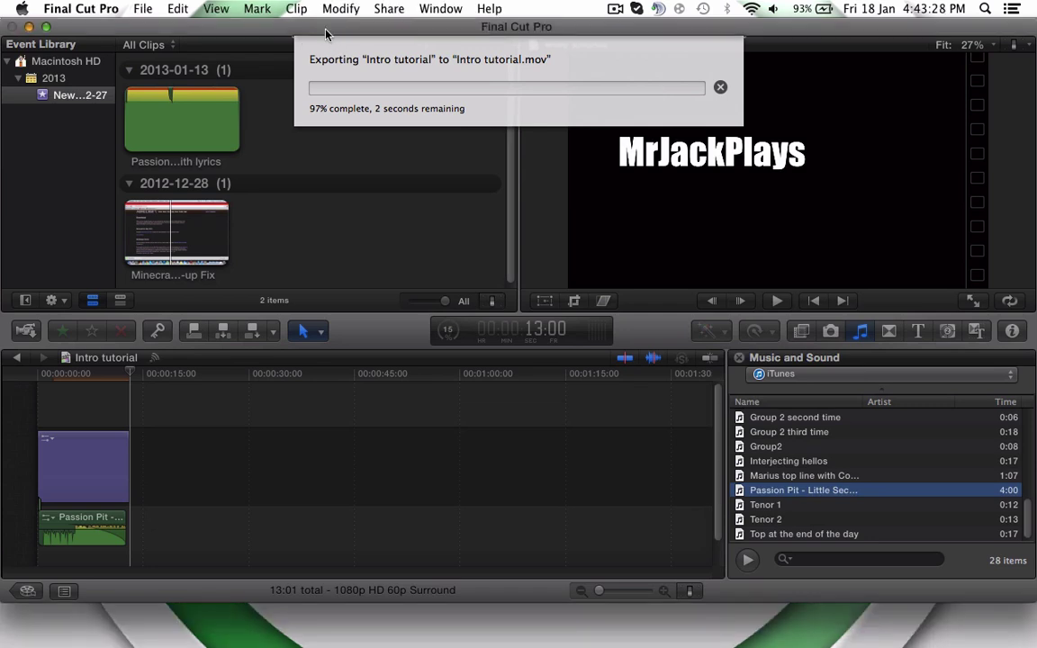
left_click(30, 28)
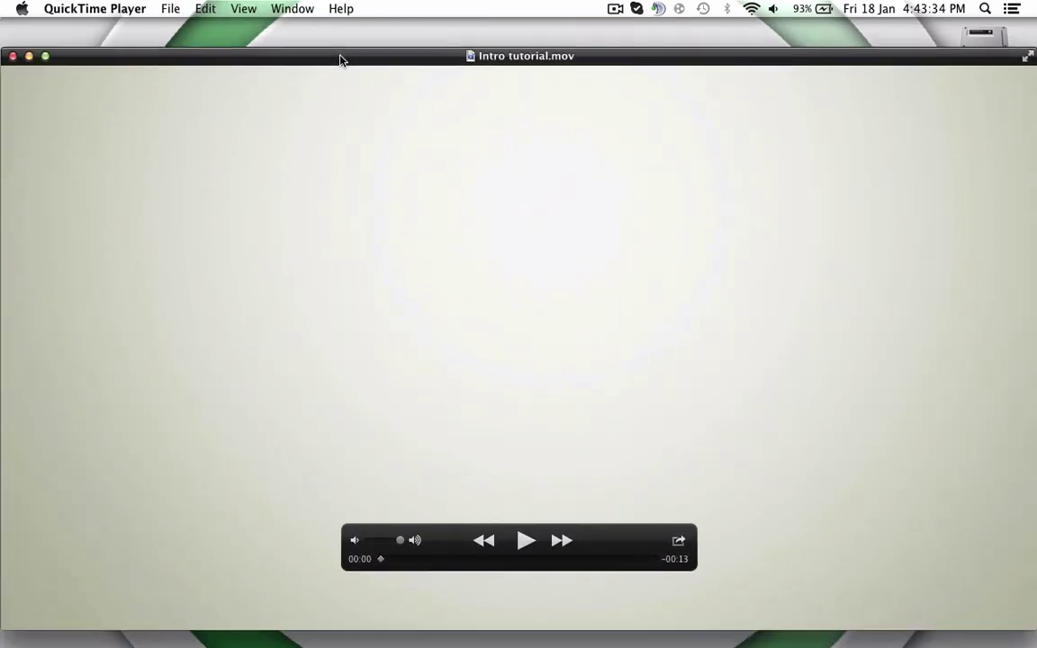
Move the QuickTime window up and play Intro tutorial.mov to its end on the MrJackPlays title.
left_click_drag(337, 43, 336, 25)
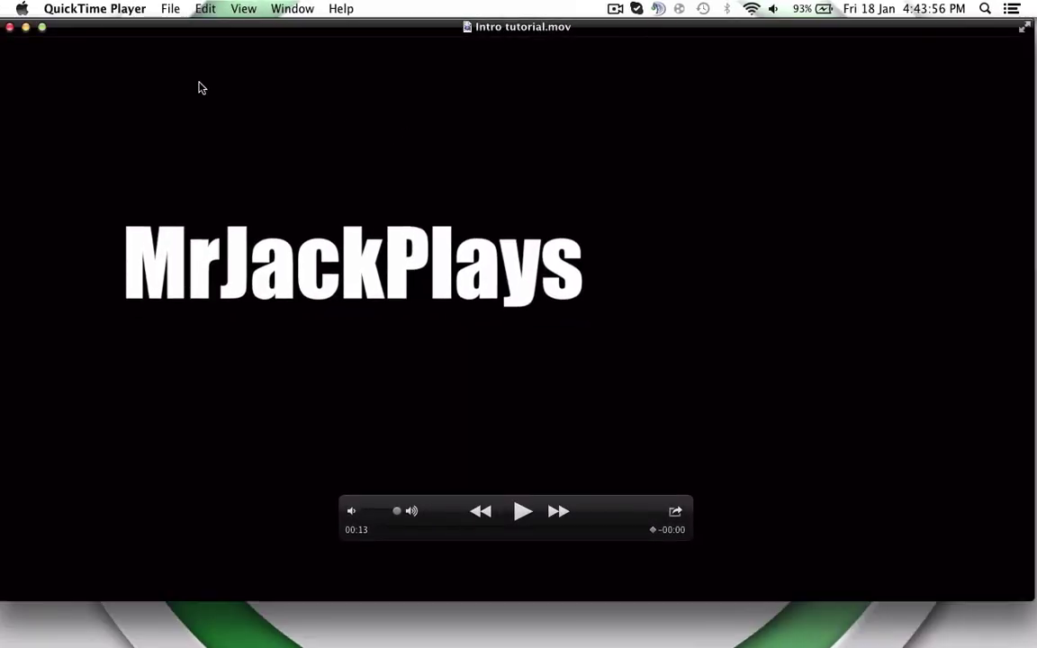
Close the Intro tutorial.mov movie window, leaving the exported file on the desktop.
left_click(10, 28)
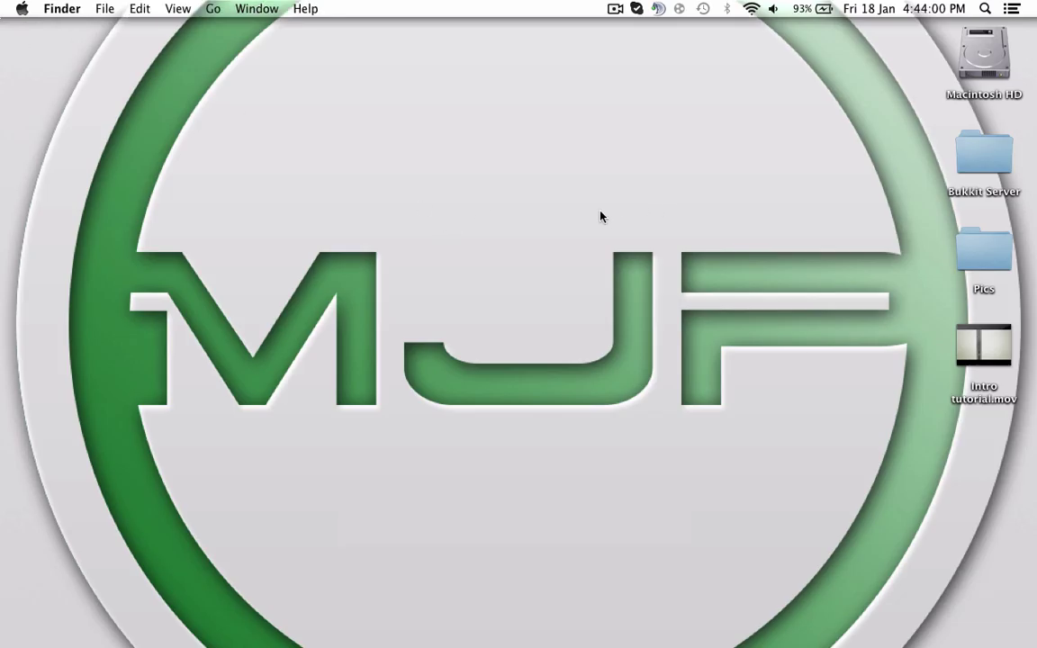